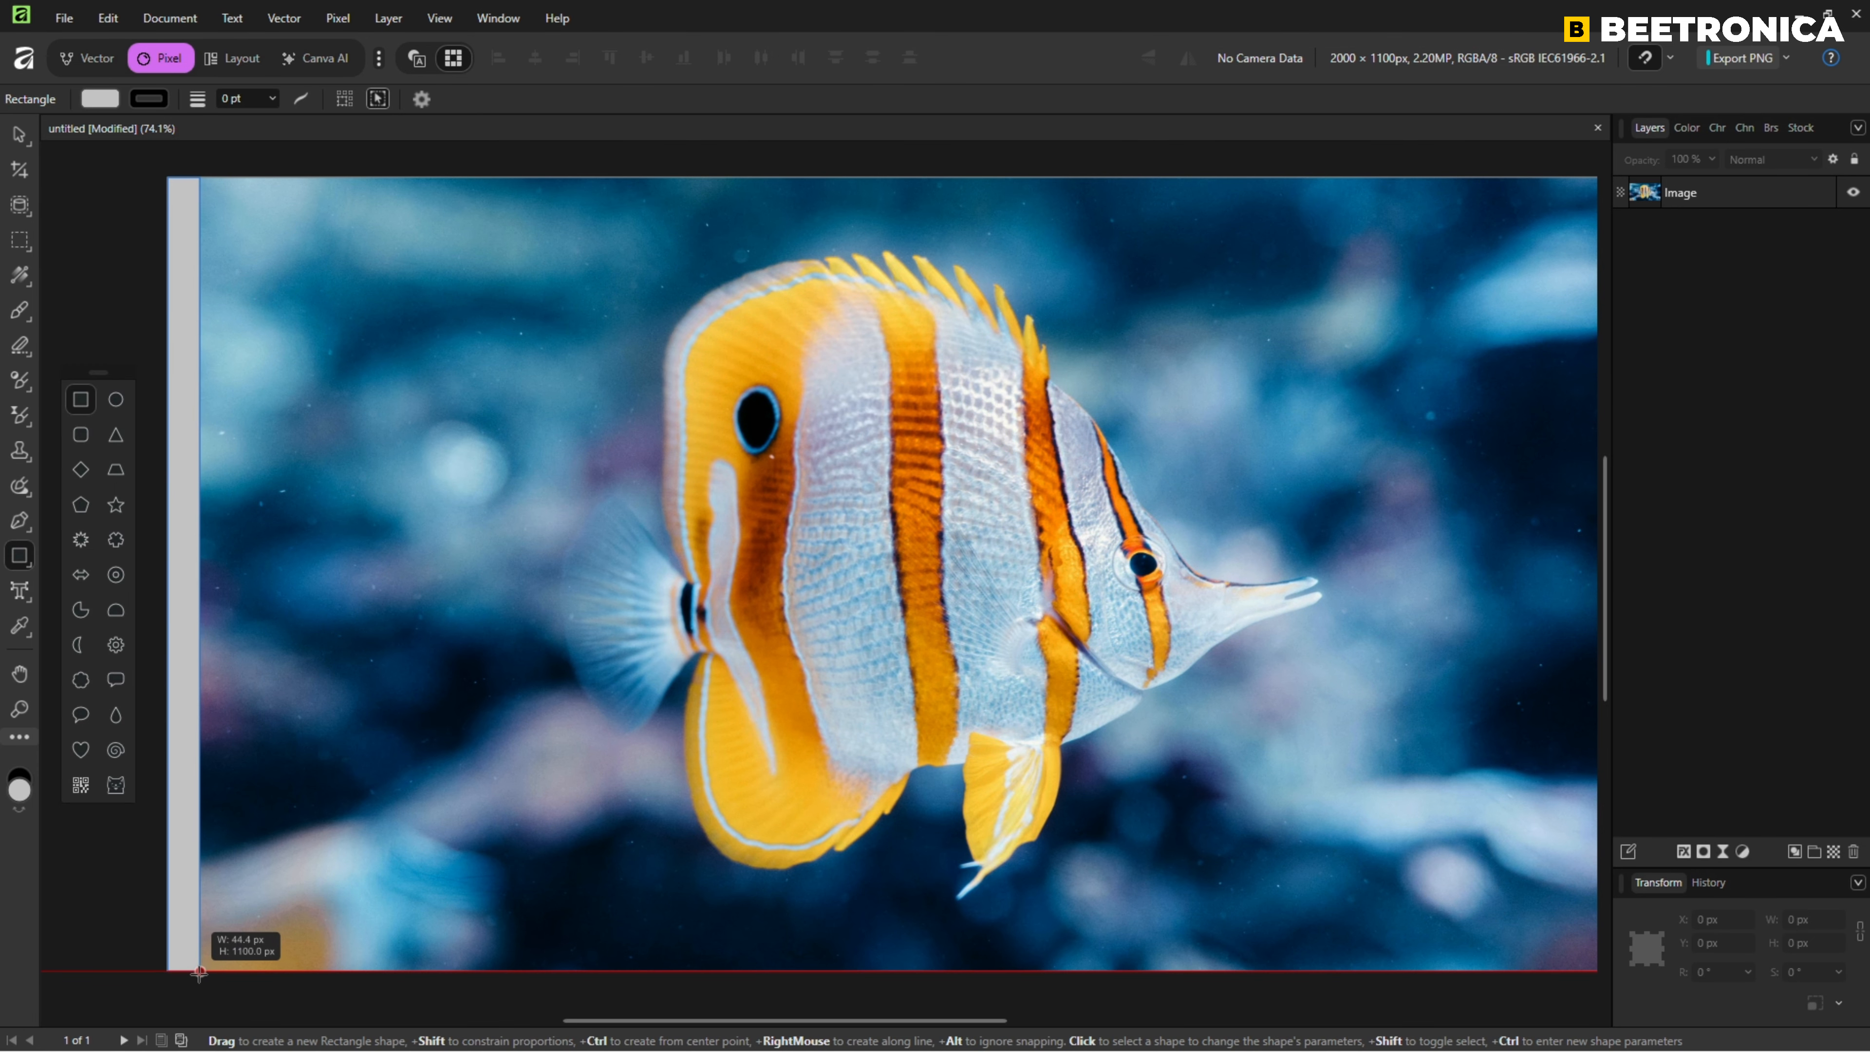
Set the width of the narrow rectangle along the image's edge to 25 px.
{"action": "left_click", "coordinate": [1805, 921]}
{"action": "type", "text": "25"}
{"action": "key", "text": "Return"}
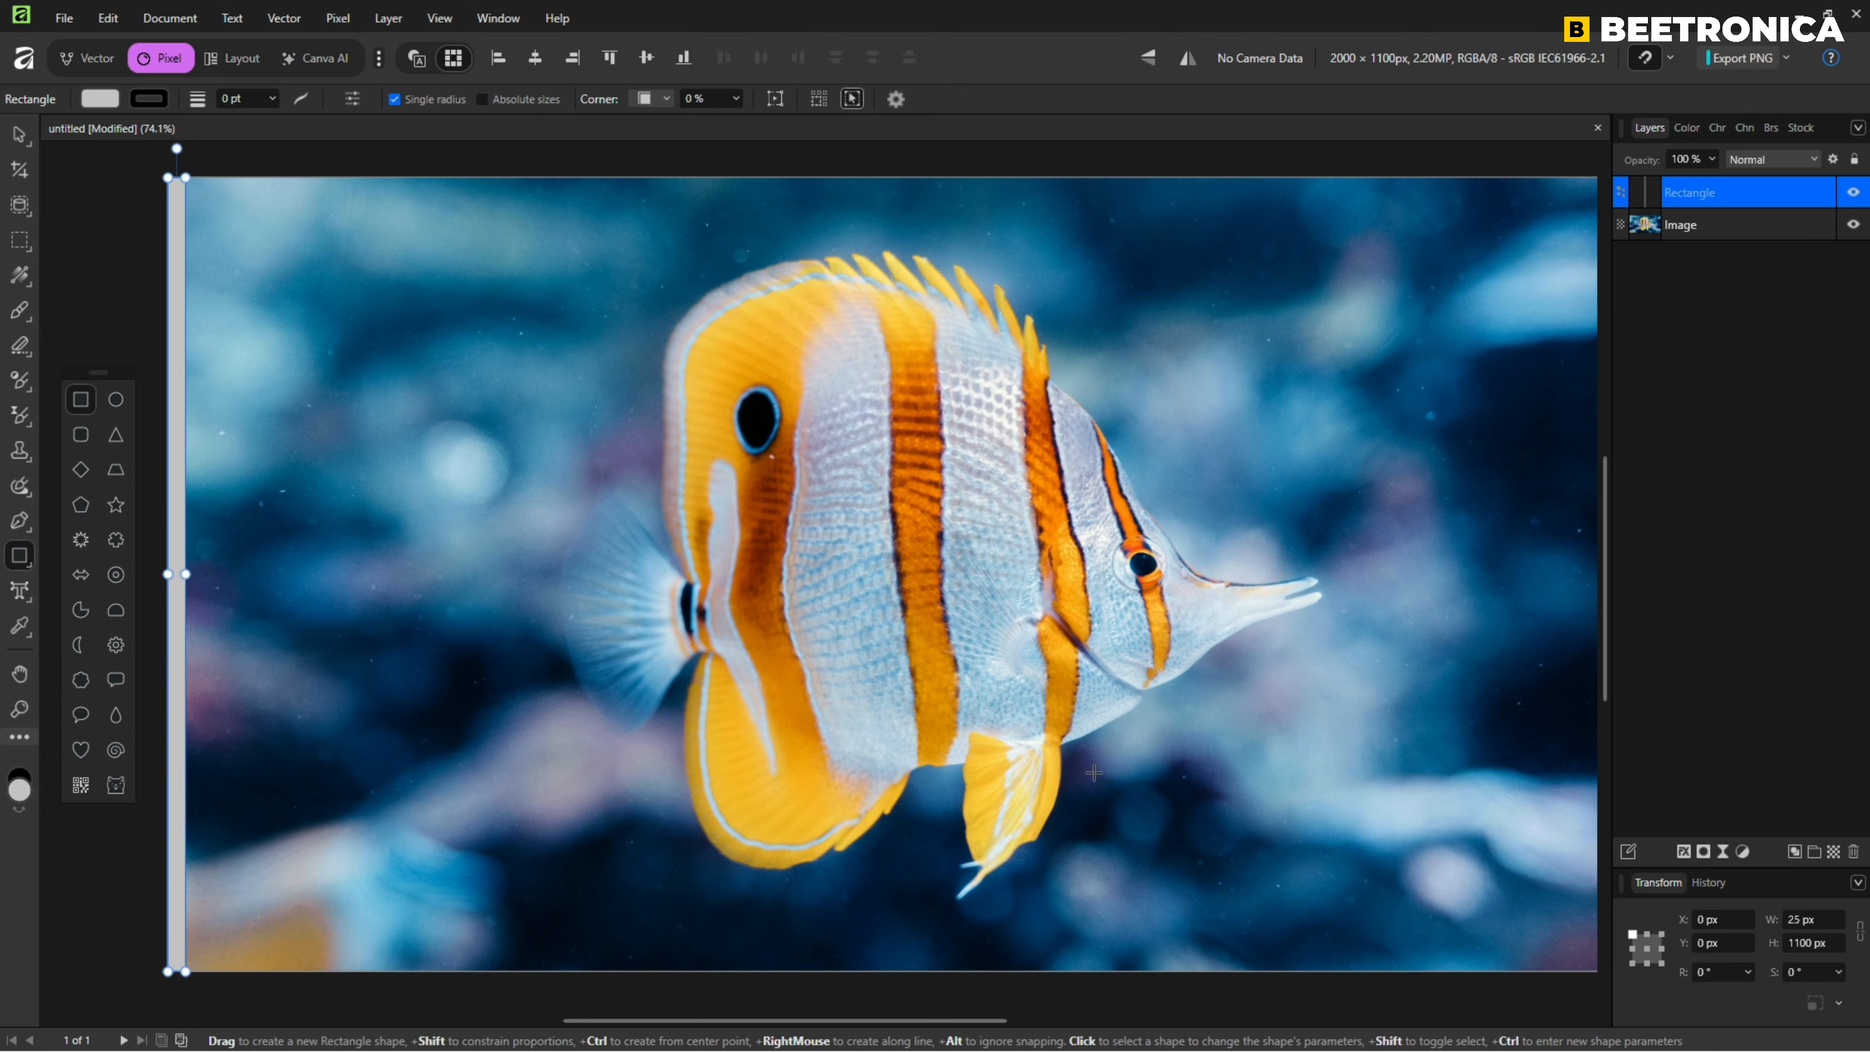
Fill the narrow rectangle with a linear gradient running from white to black.
{"action": "left_click", "coordinate": [102, 100]}
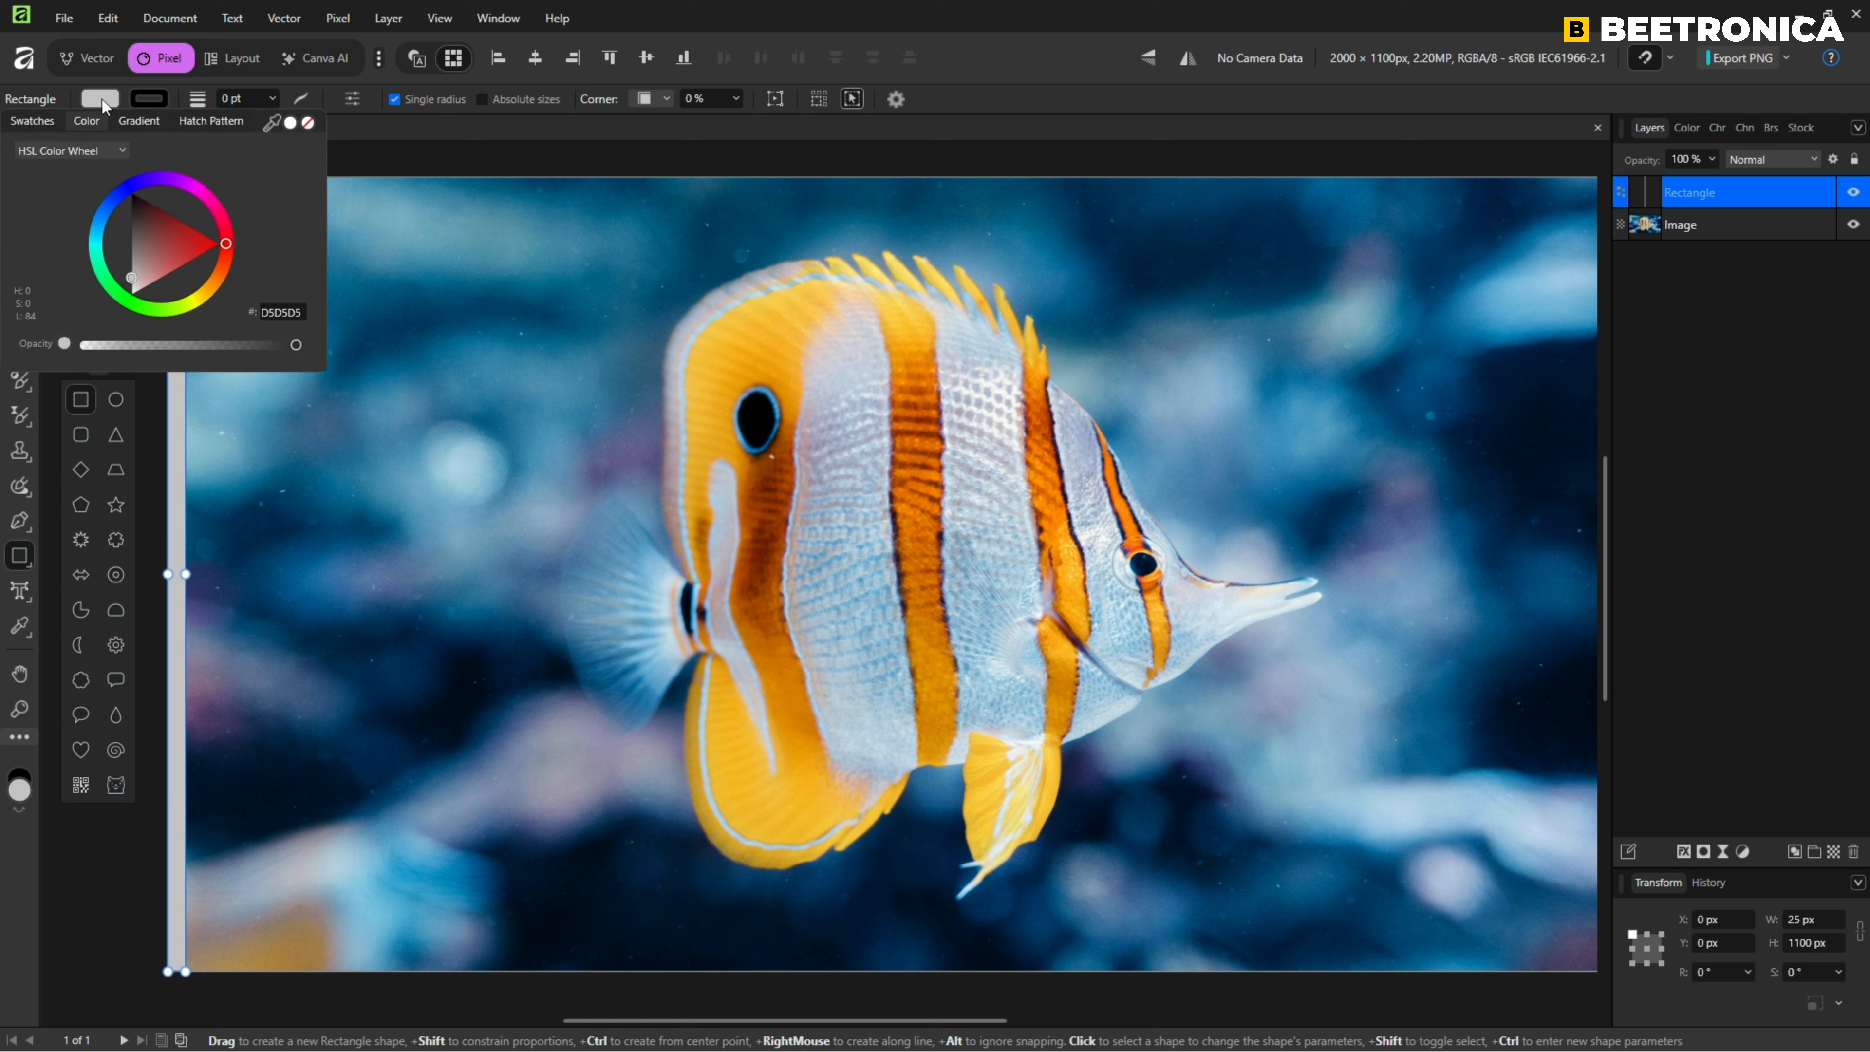
{"action": "left_click", "coordinate": [138, 121]}
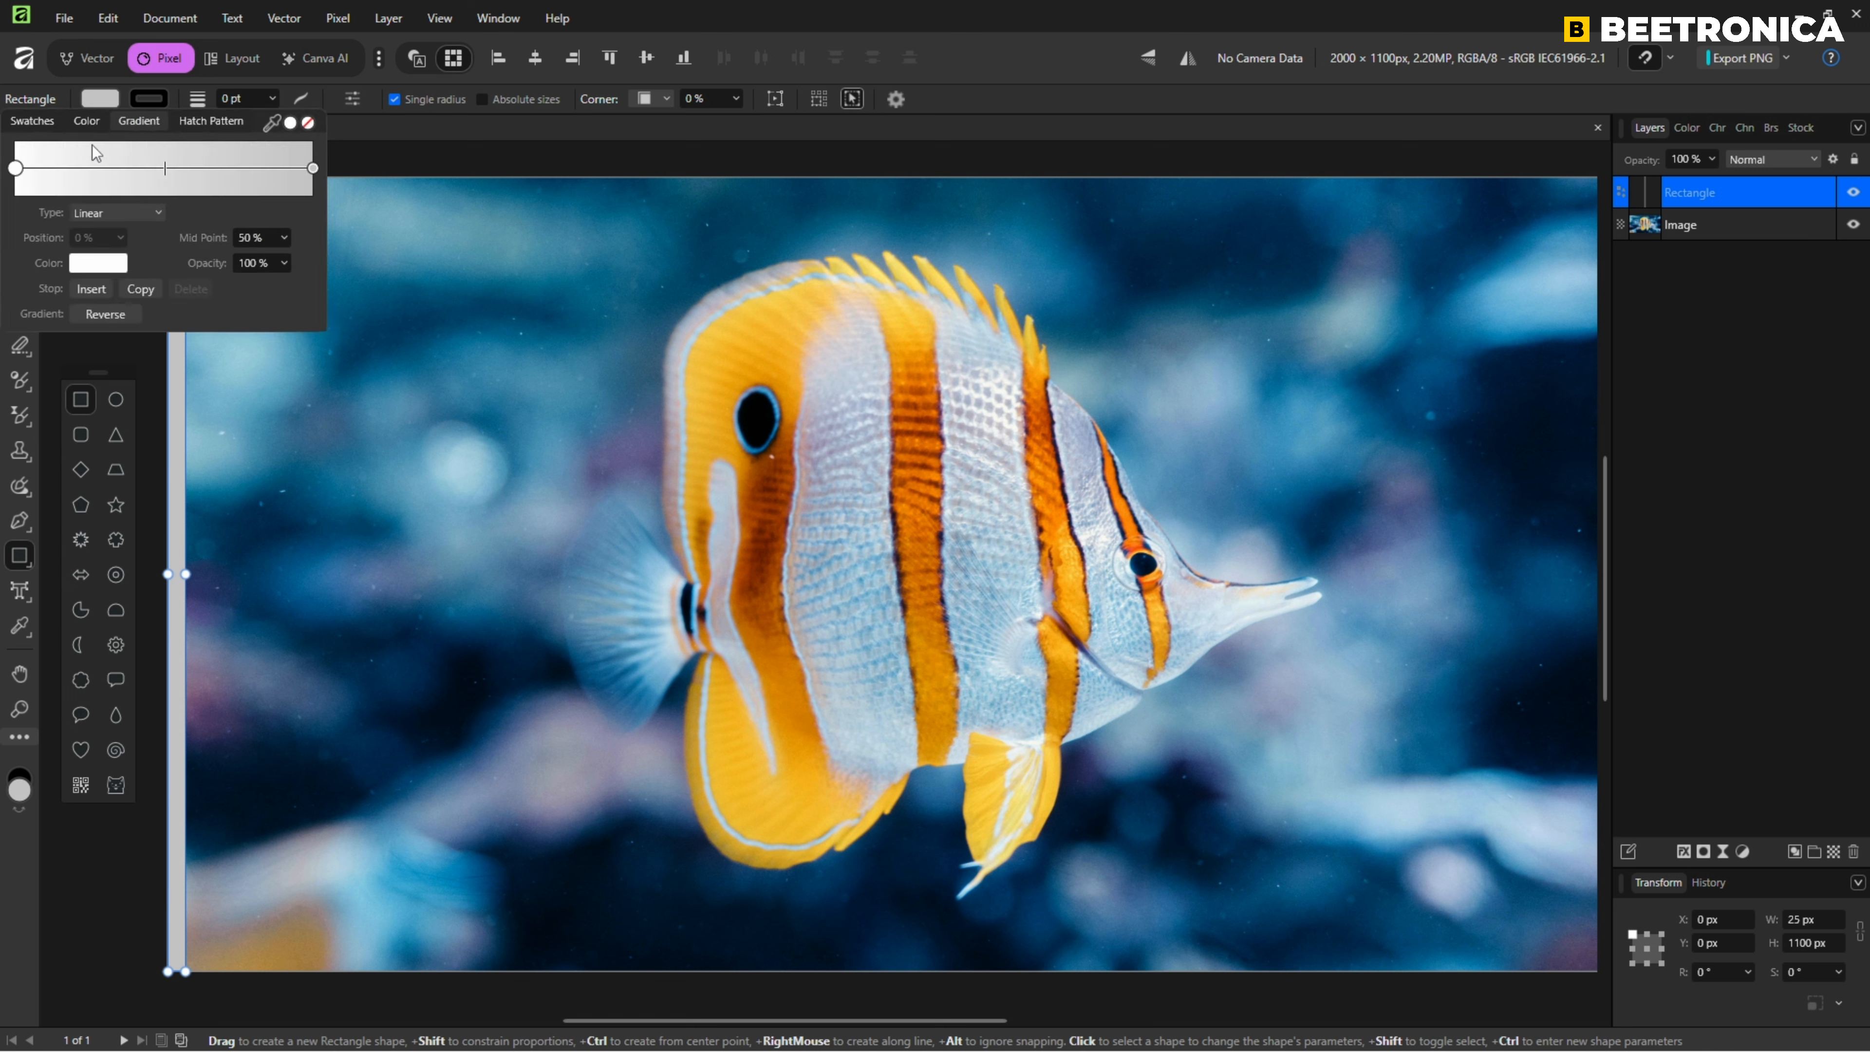
{"action": "left_click", "coordinate": [97, 263]}
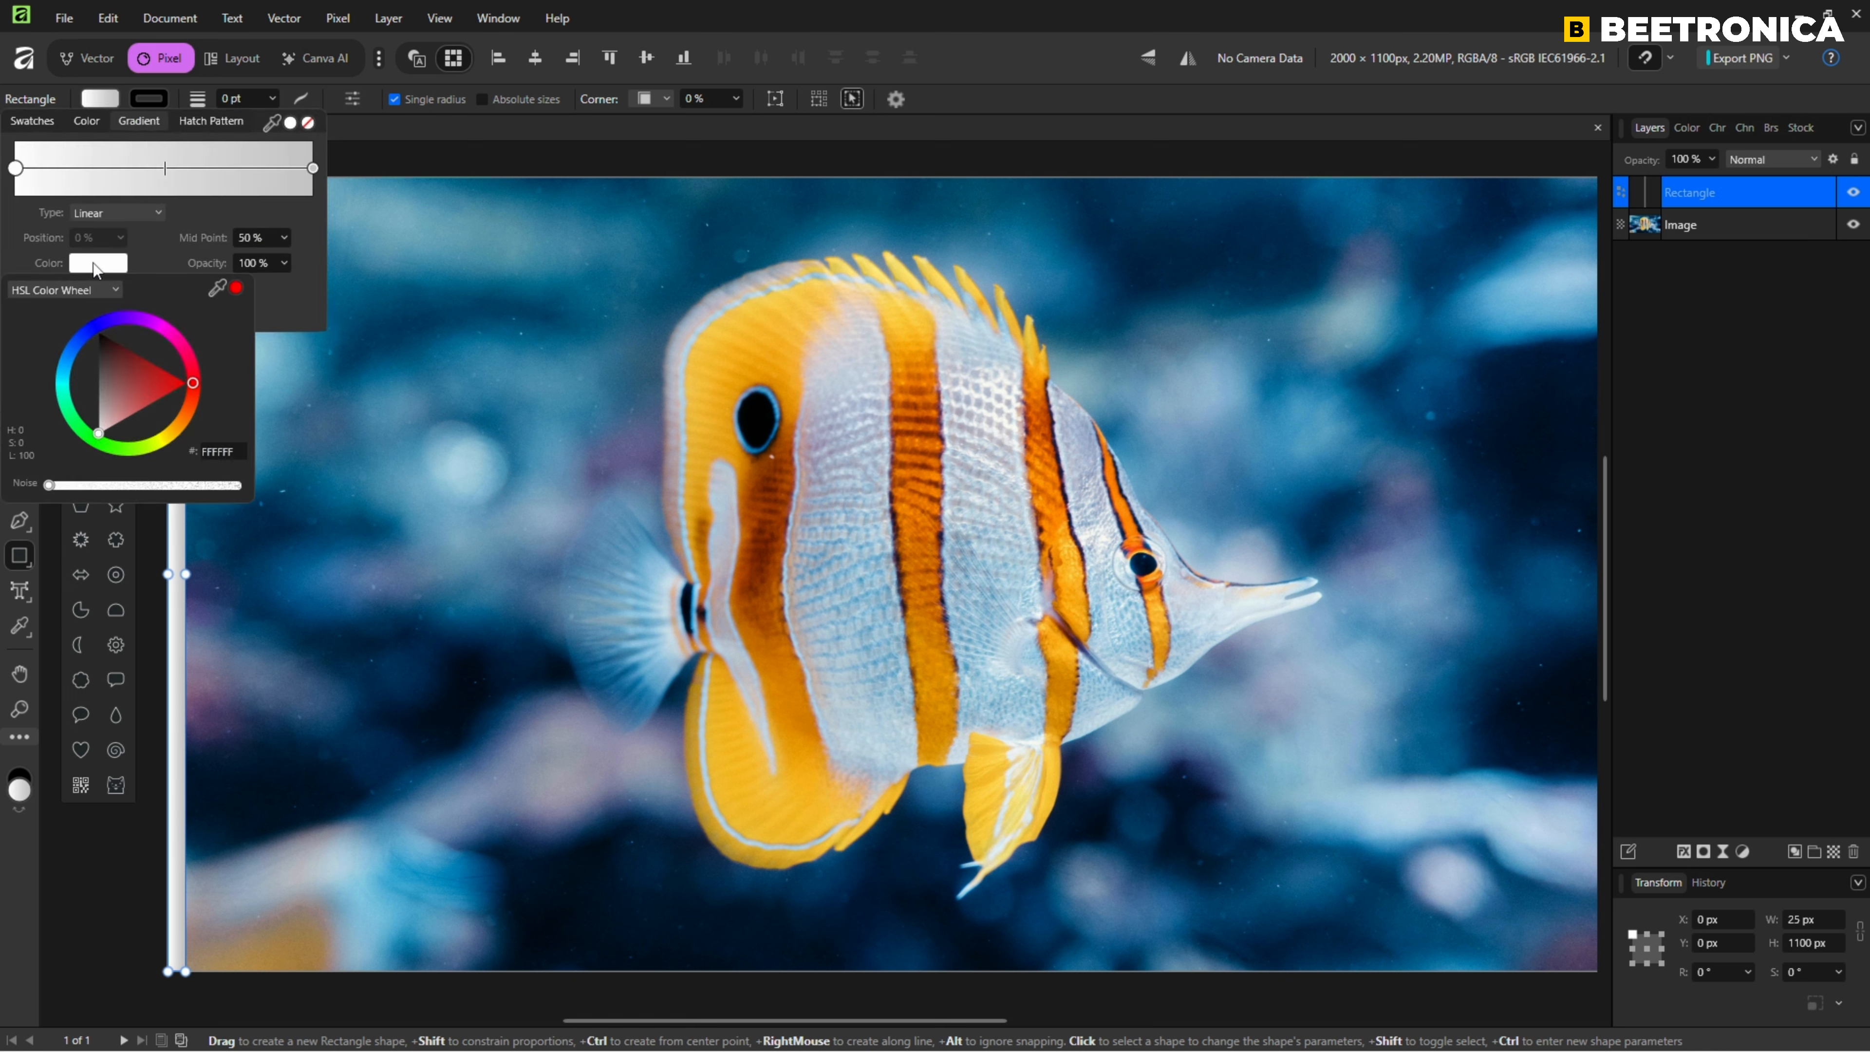
{"action": "left_click_drag", "start_coordinate": [114, 375], "coordinate": [90, 464]}
{"action": "left_click", "coordinate": [316, 168]}
{"action": "left_click", "coordinate": [314, 169]}
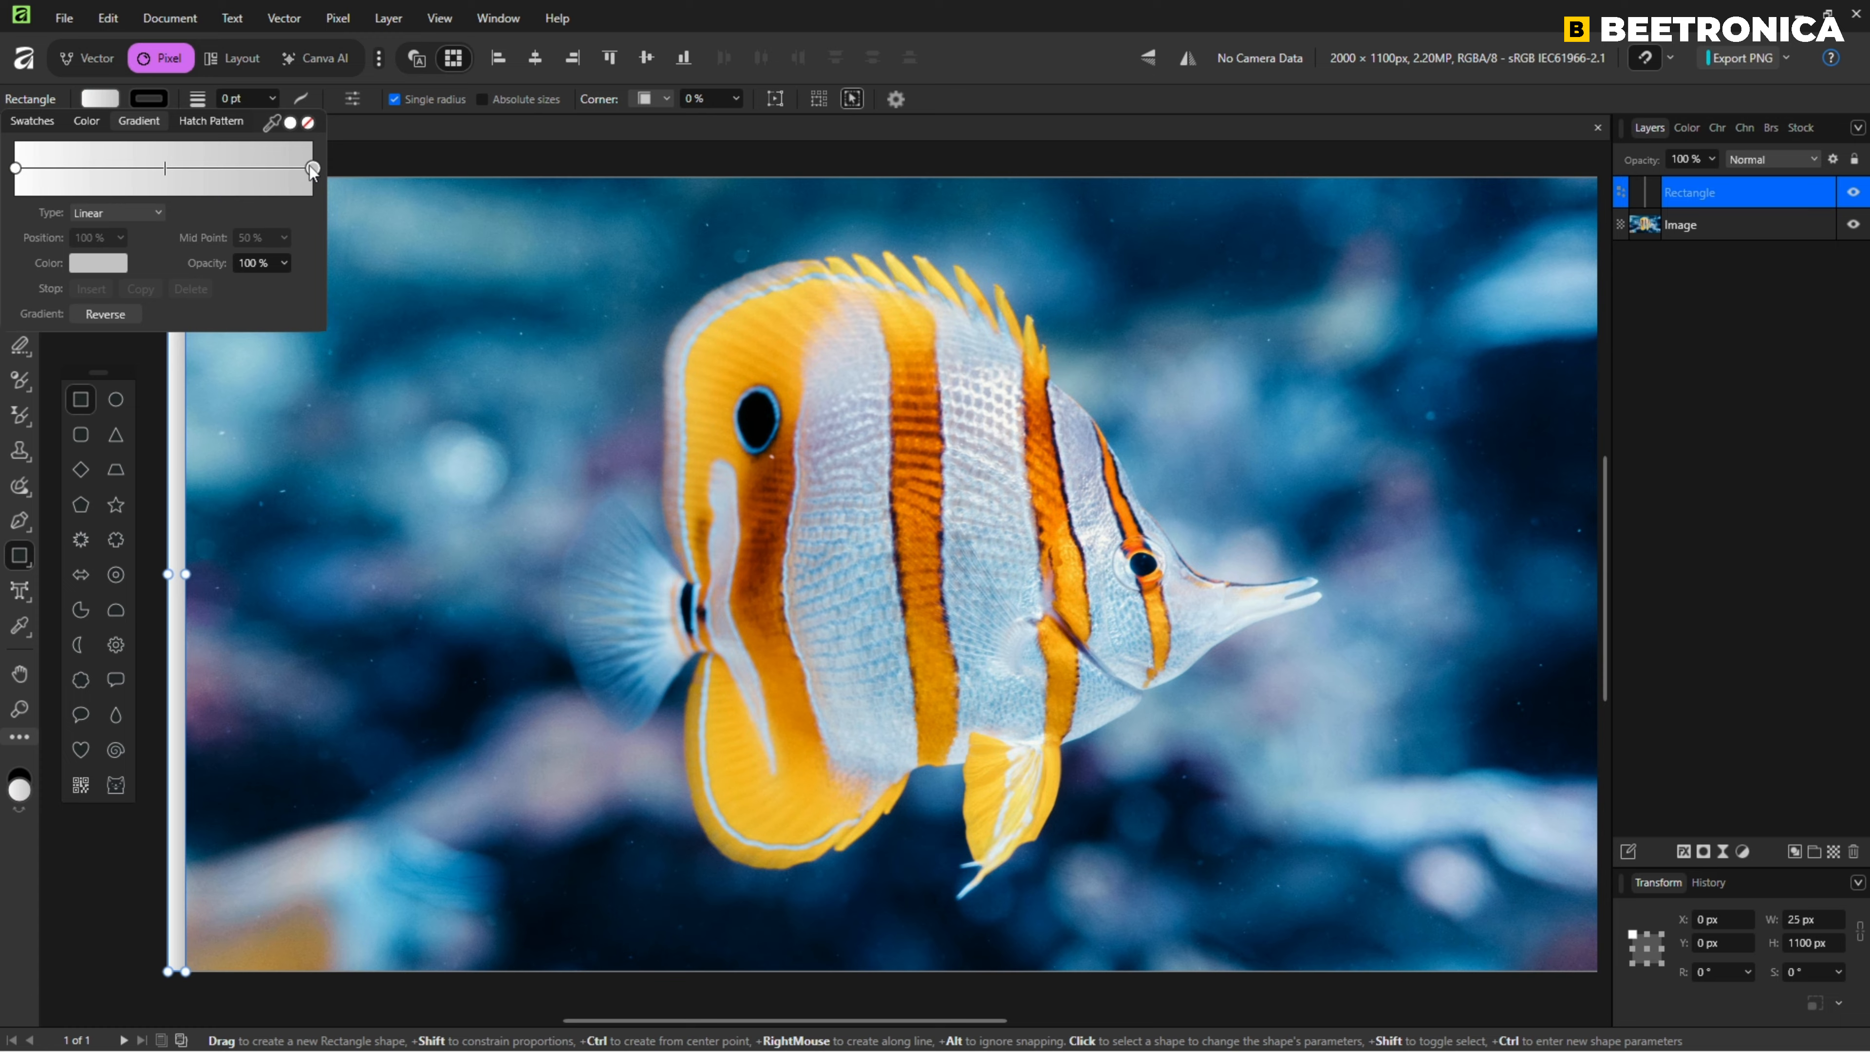
{"action": "left_click", "coordinate": [112, 259]}
{"action": "left_click_drag", "start_coordinate": [109, 353], "coordinate": [91, 309]}
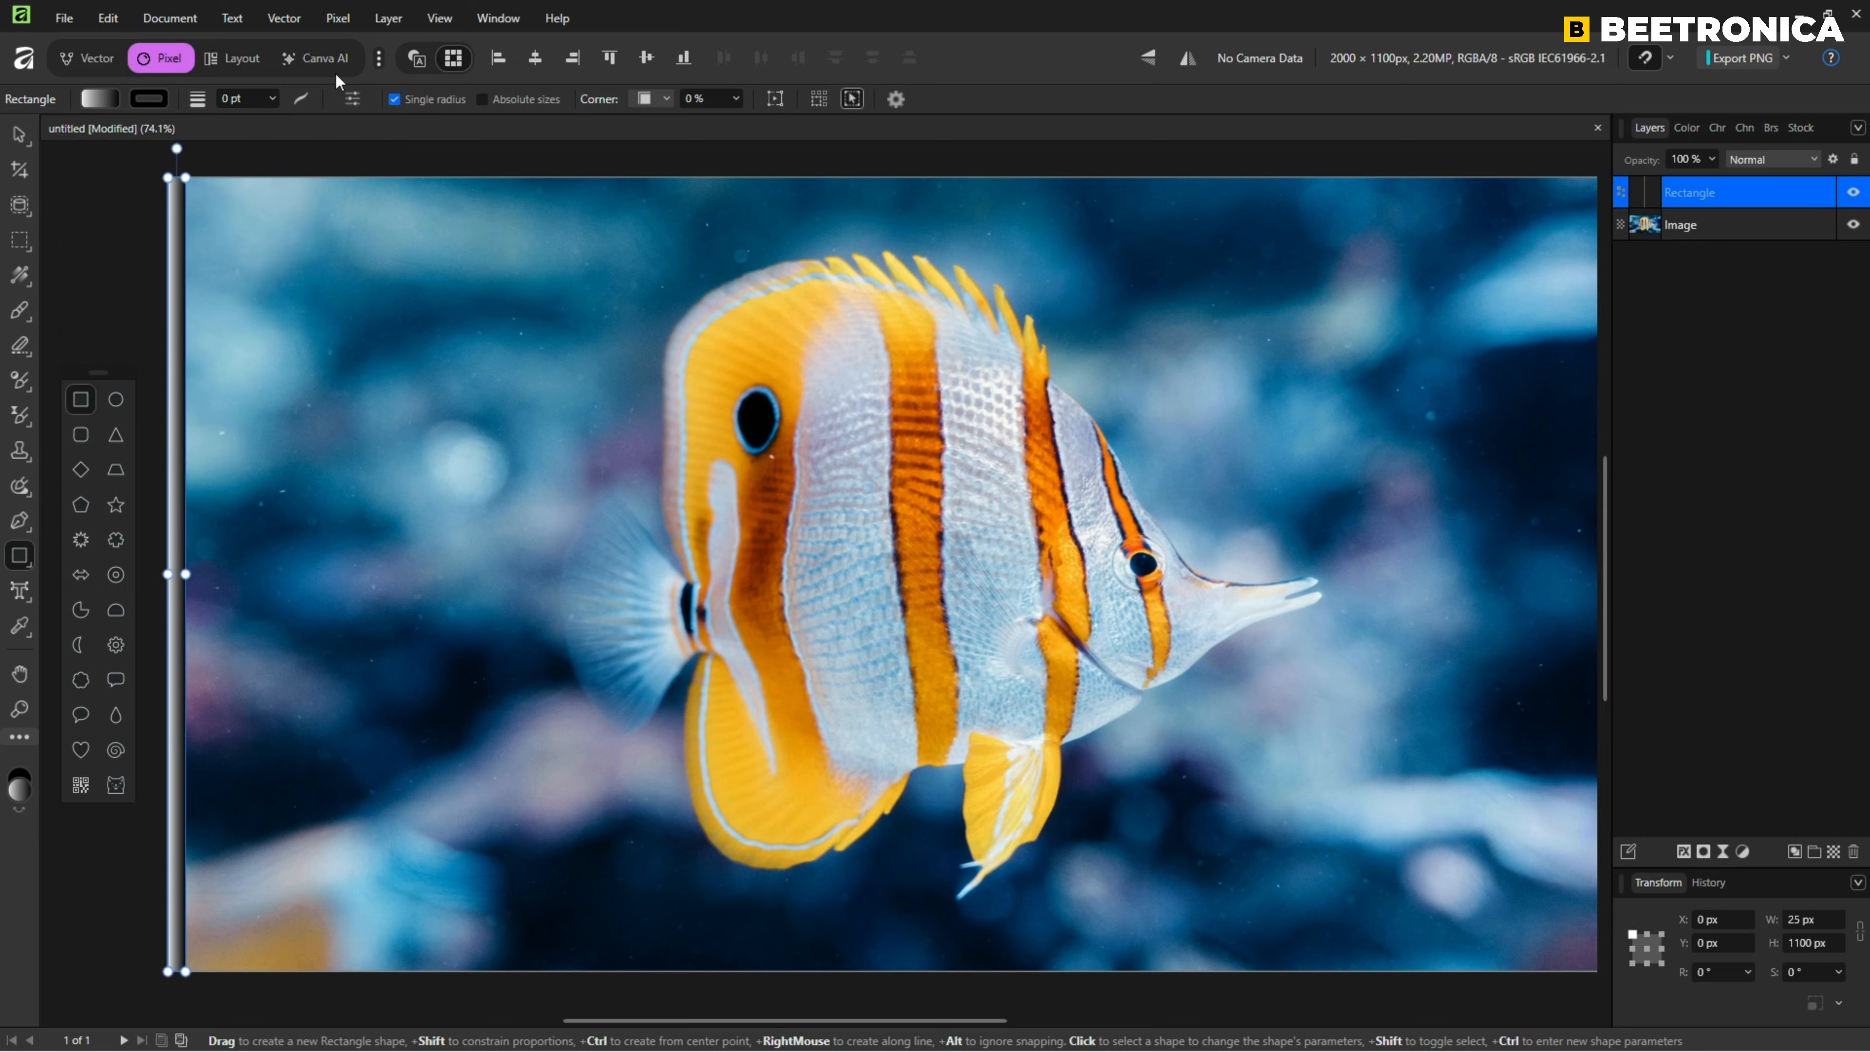
Duplicate the gradient strip edge to edge at 25 px intervals until the copies cover the full canvas width.
{"action": "left_click", "coordinate": [20, 138]}
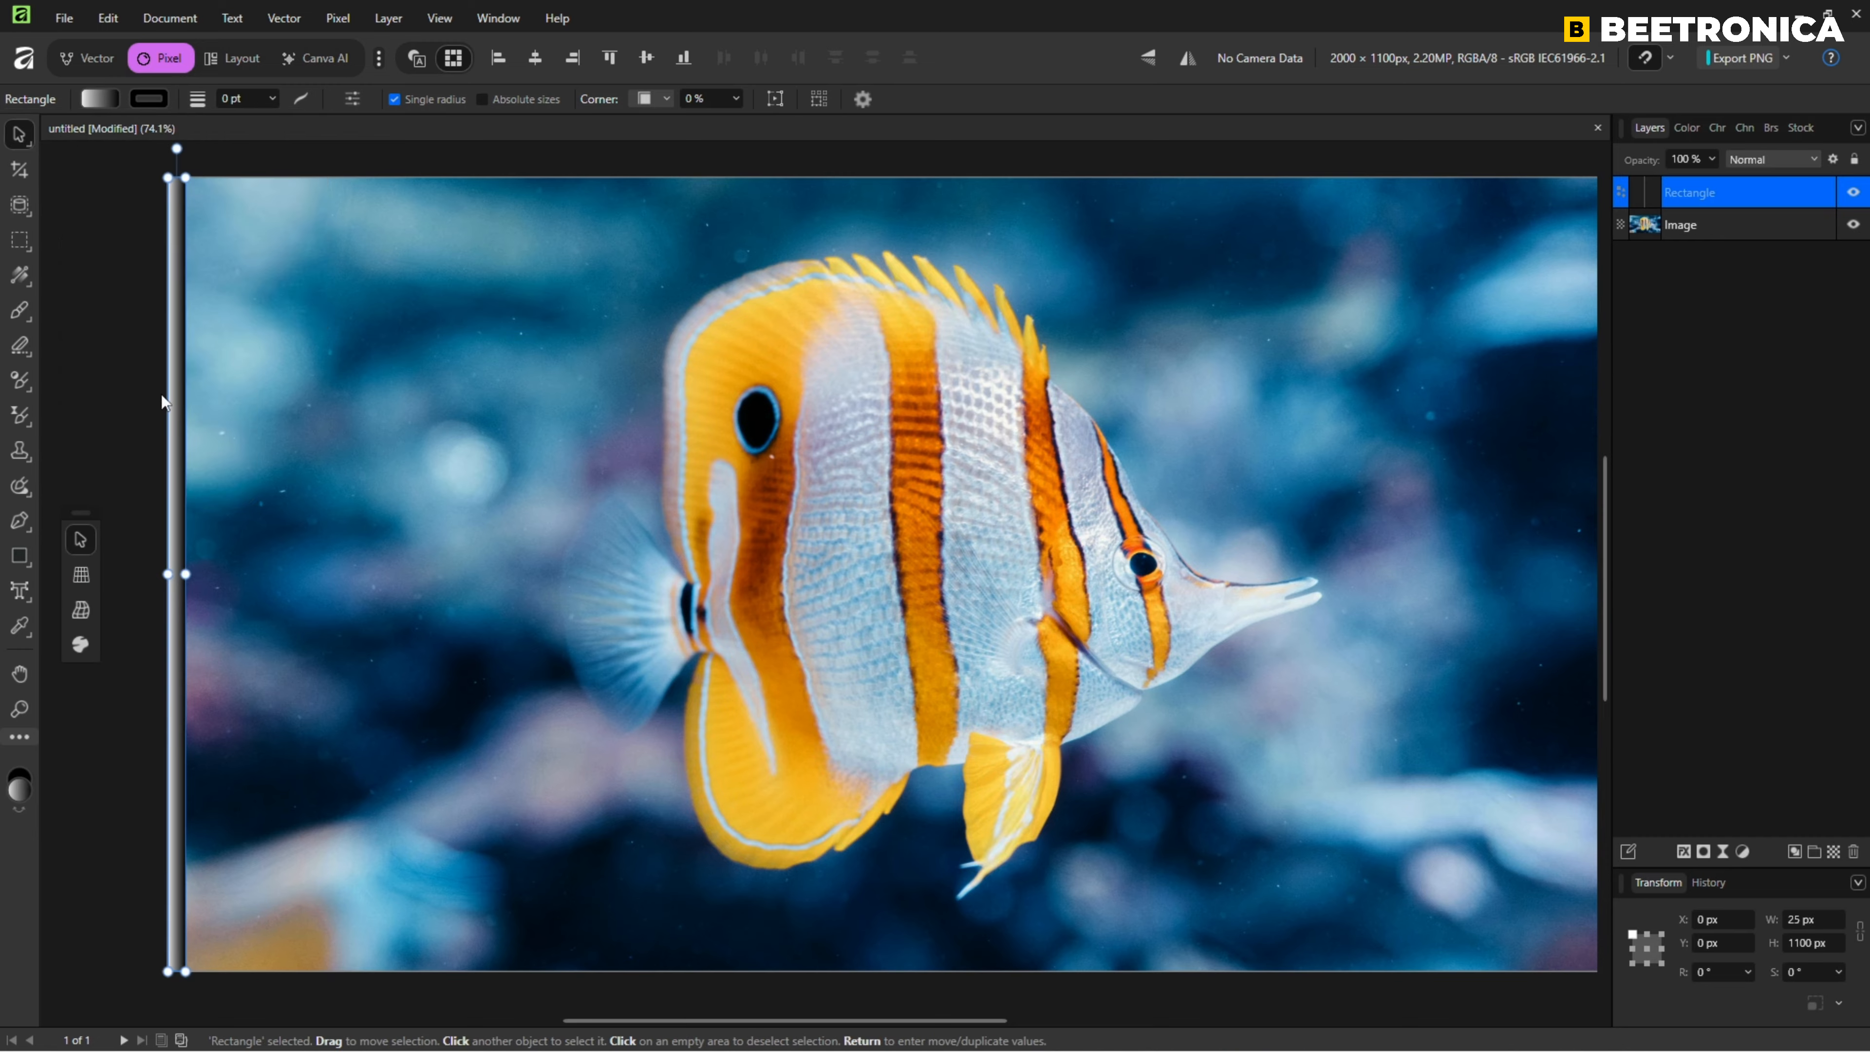
{"action": "left_click_drag", "start_coordinate": [180, 477], "coordinate": [200, 474]}
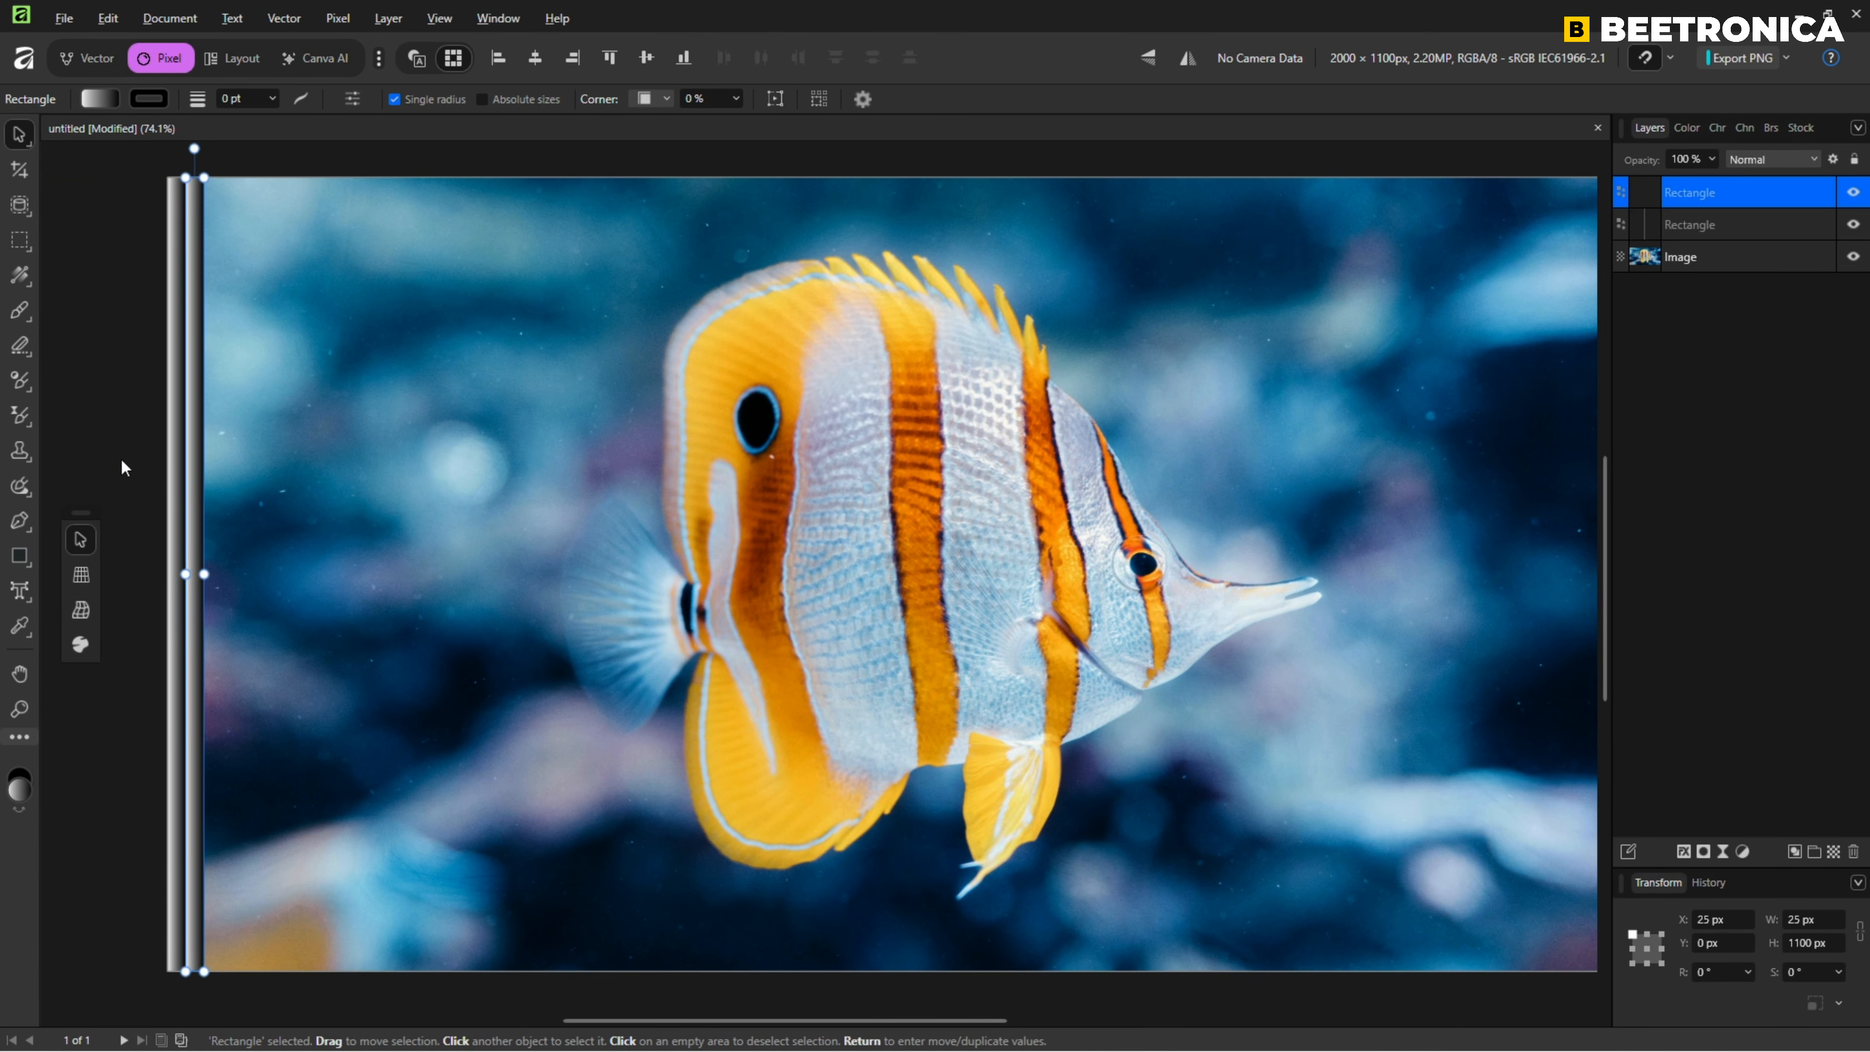
{"action": "key", "text": "ctrl+j"}
{"action": "key", "text": "ctrl+j"}
{"action": "key", "text": "ctrl+j"}
{"action": "key", "text": "ctrl+j"}
{"action": "key", "text": "ctrl+j"}
{"action": "key", "text": "ctrl+j"}
{"action": "key", "text": "ctrl+j"}
{"action": "key", "text": "ctrl+j"}
{"action": "key", "text": "ctrl+j"}
{"action": "key", "text": "ctrl+j"}
{"action": "key", "text": "ctrl+j"}
{"action": "key", "text": "ctrl+j"}
{"action": "key", "text": "ctrl+j"}
{"action": "key", "text": "ctrl+j"}
{"action": "key", "text": "ctrl+j"}
{"action": "key", "text": "ctrl+j"}
{"action": "key", "text": "ctrl+j"}
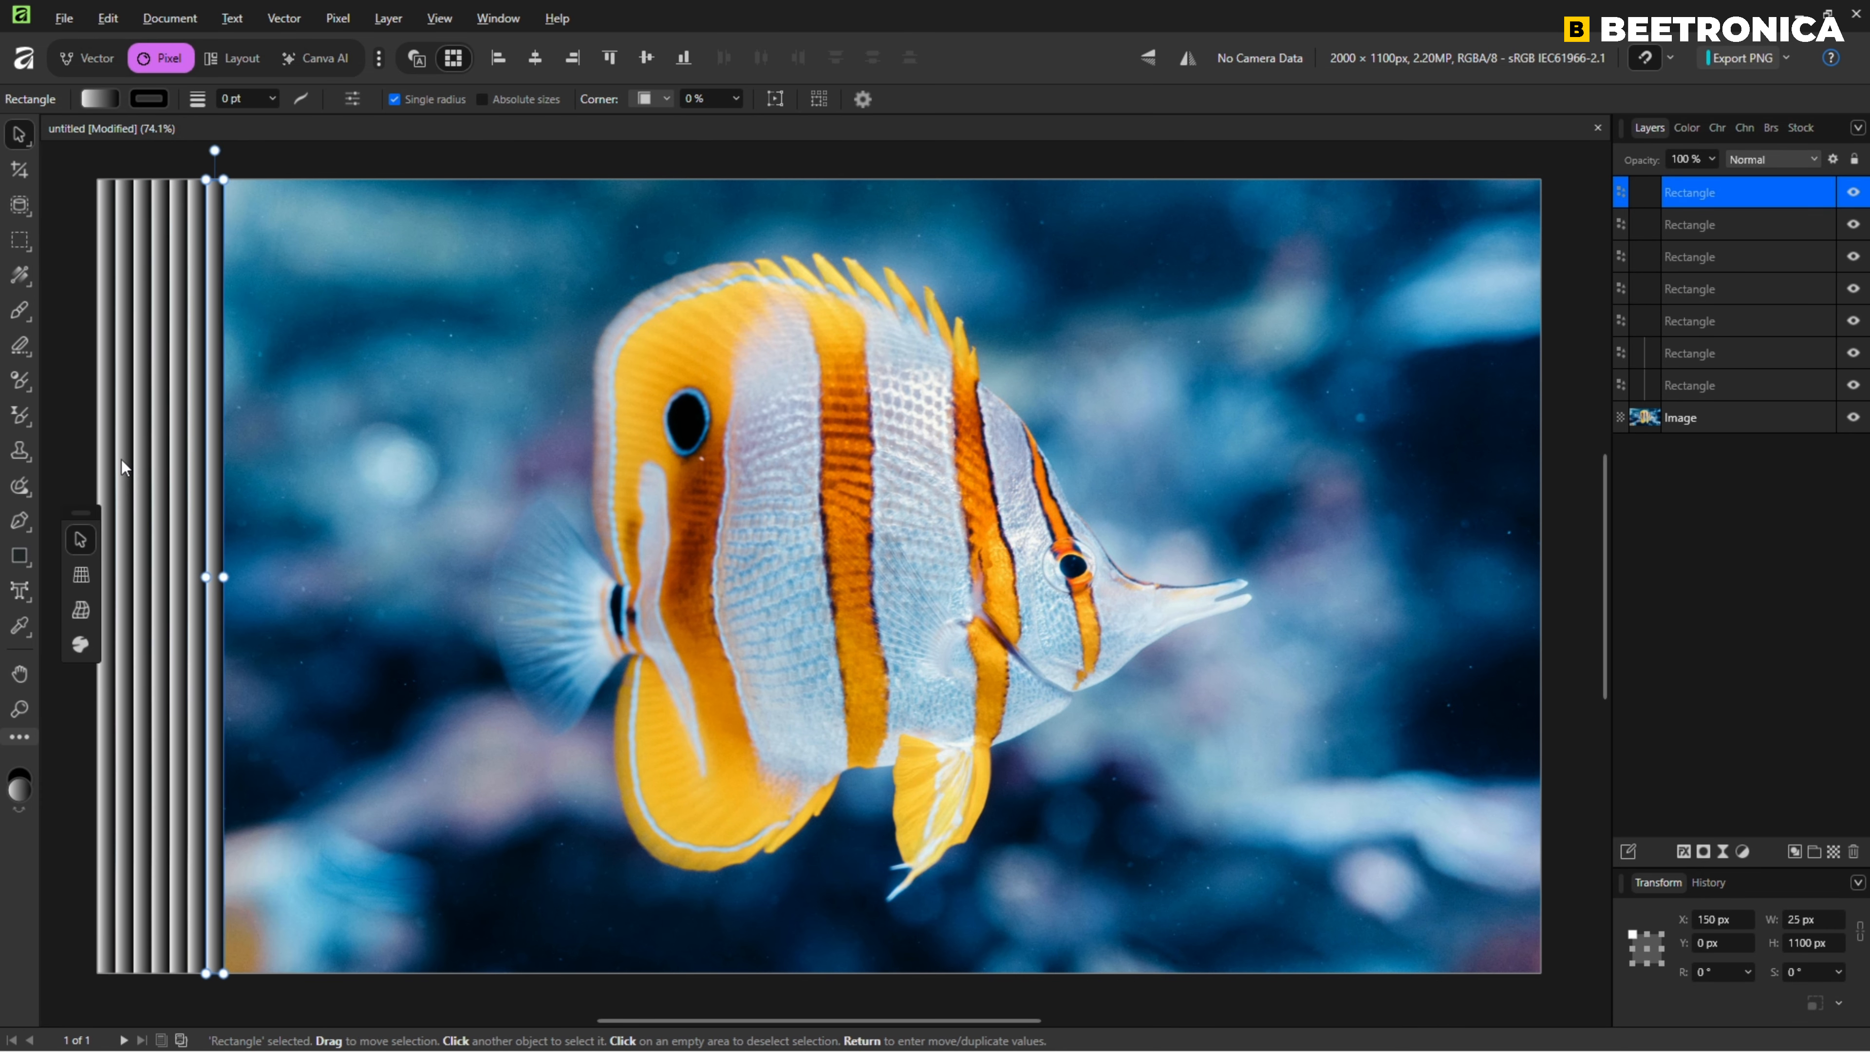
{"action": "key", "text": "ctrl+j"}
{"action": "key", "text": "ctrl+j"}
{"action": "key", "text": "ctrl+j"}
{"action": "key", "text": "ctrl+j"}
{"action": "key", "text": "ctrl+j"}
{"action": "key", "text": "ctrl+j"}
{"action": "key", "text": "ctrl+j"}
{"action": "key", "text": "ctrl+j"}
{"action": "key", "text": "ctrl+j"}
{"action": "key", "text": "ctrl+j"}
{"action": "key", "text": "ctrl+j"}
{"action": "key", "text": "ctrl+j"}
{"action": "key", "text": "ctrl+j"}
{"action": "key", "text": "ctrl+j"}
{"action": "key", "text": "ctrl+j"}
{"action": "key", "text": "ctrl+j"}
{"action": "key", "text": "ctrl+j"}
{"action": "key", "text": "ctrl+j"}
{"action": "key", "text": "ctrl+j"}
{"action": "key", "text": "ctrl+j"}
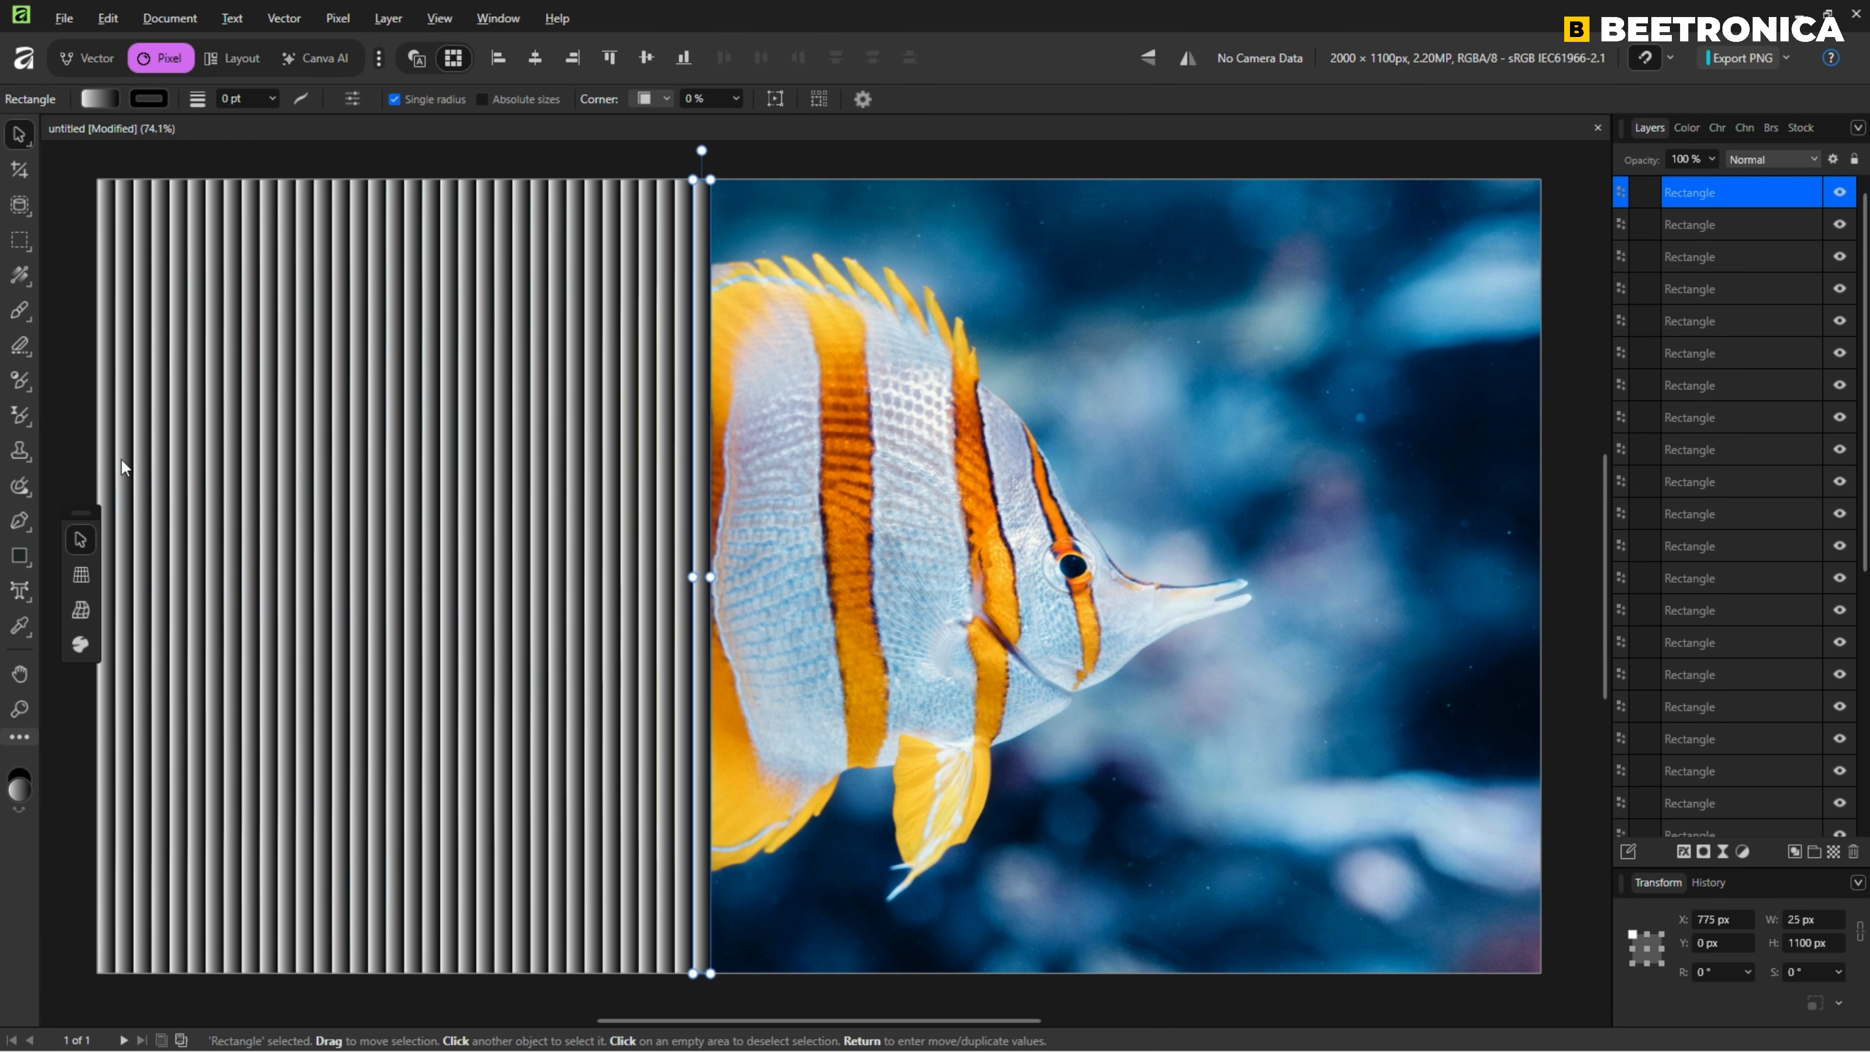
{"action": "key", "text": "ctrl+j"}
{"action": "key", "text": "ctrl+j"}
{"action": "key", "text": "ctrl+j"}
{"action": "key", "text": "ctrl+j"}
{"action": "key", "text": "ctrl+j"}
{"action": "key", "text": "ctrl+j"}
{"action": "key", "text": "ctrl+j"}
{"action": "key", "text": "ctrl+j"}
{"action": "key", "text": "ctrl+j"}
{"action": "key", "text": "ctrl+j"}
{"action": "key", "text": "ctrl+j"}
{"action": "key", "text": "ctrl+j"}
{"action": "key", "text": "ctrl+j"}
{"action": "key", "text": "ctrl+j"}
{"action": "key", "text": "ctrl+j"}
{"action": "key", "text": "ctrl+j"}
{"action": "key", "text": "ctrl+j"}
{"action": "key", "text": "ctrl+j"}
{"action": "key", "text": "ctrl+j"}
{"action": "key", "text": "ctrl+j"}
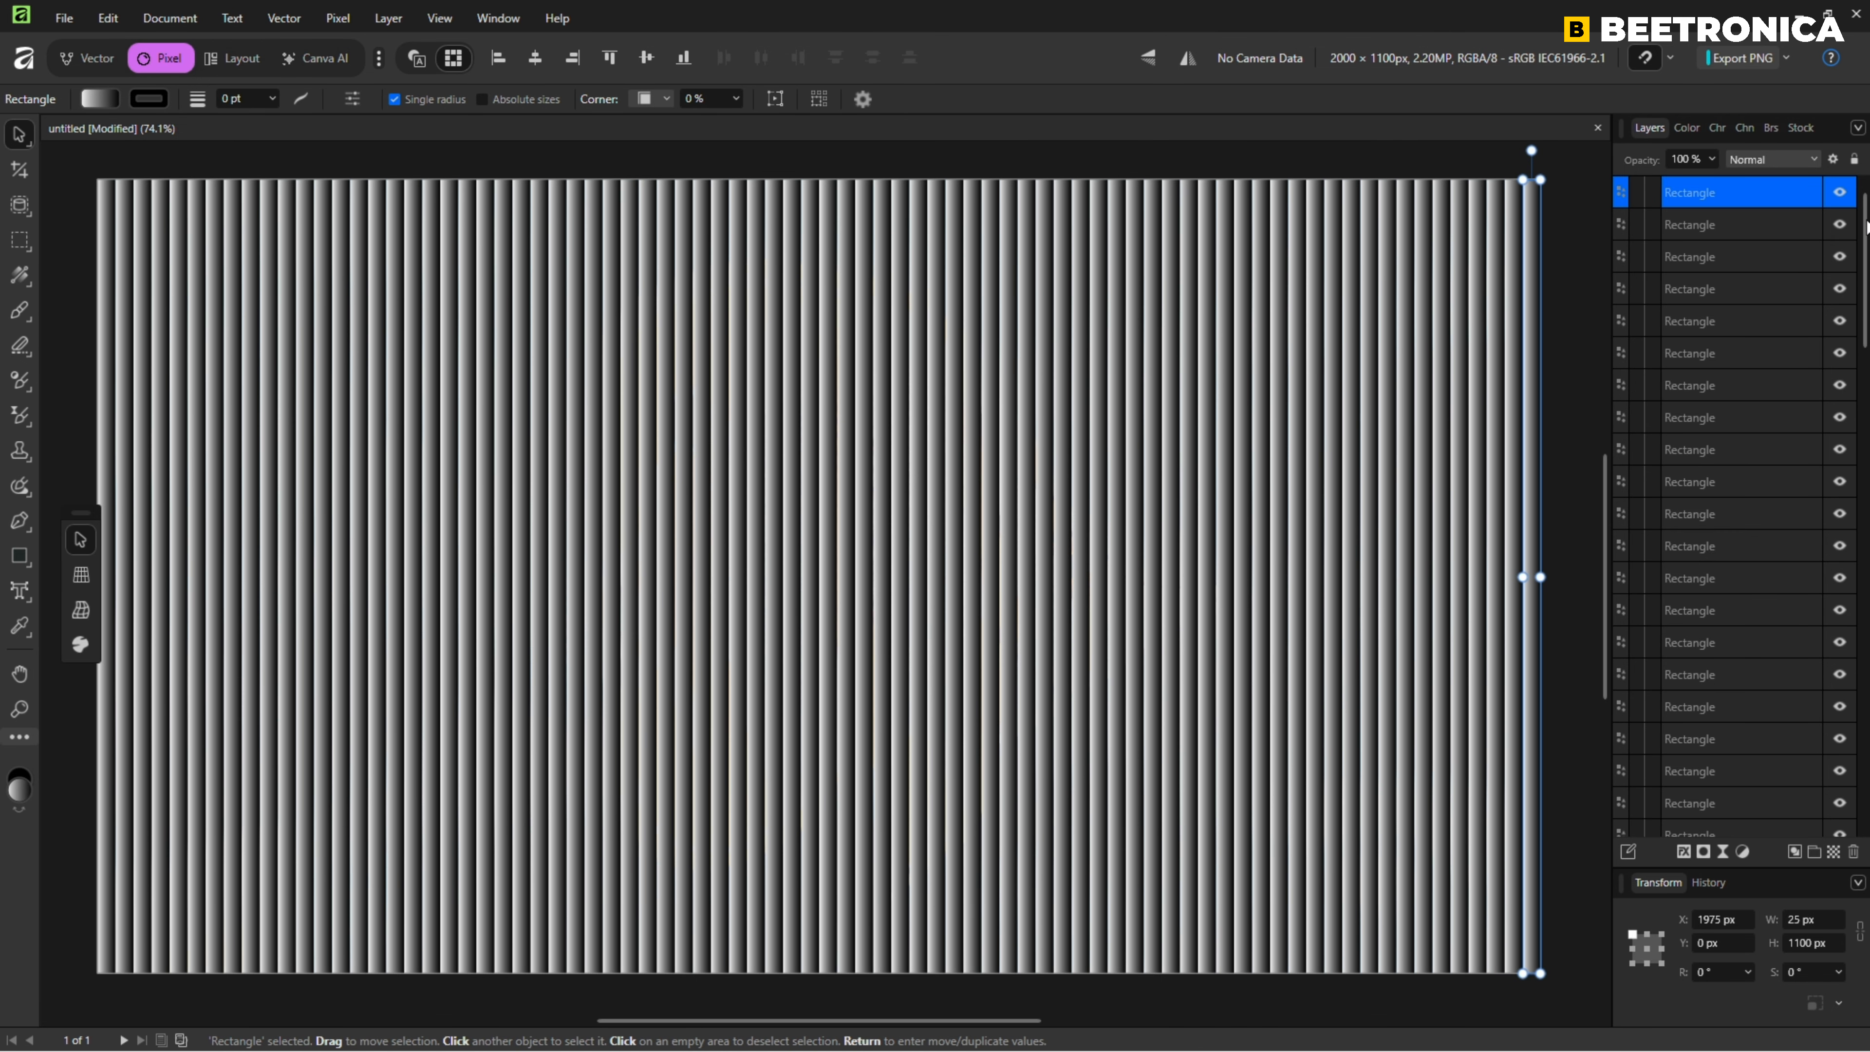
Group all the gradient rectangles, leaving out the Image layer, and name the group "Glass Group".
{"action": "scroll", "coordinate": [1866, 776], "scroll_direction": "down", "scroll_amount": 10}
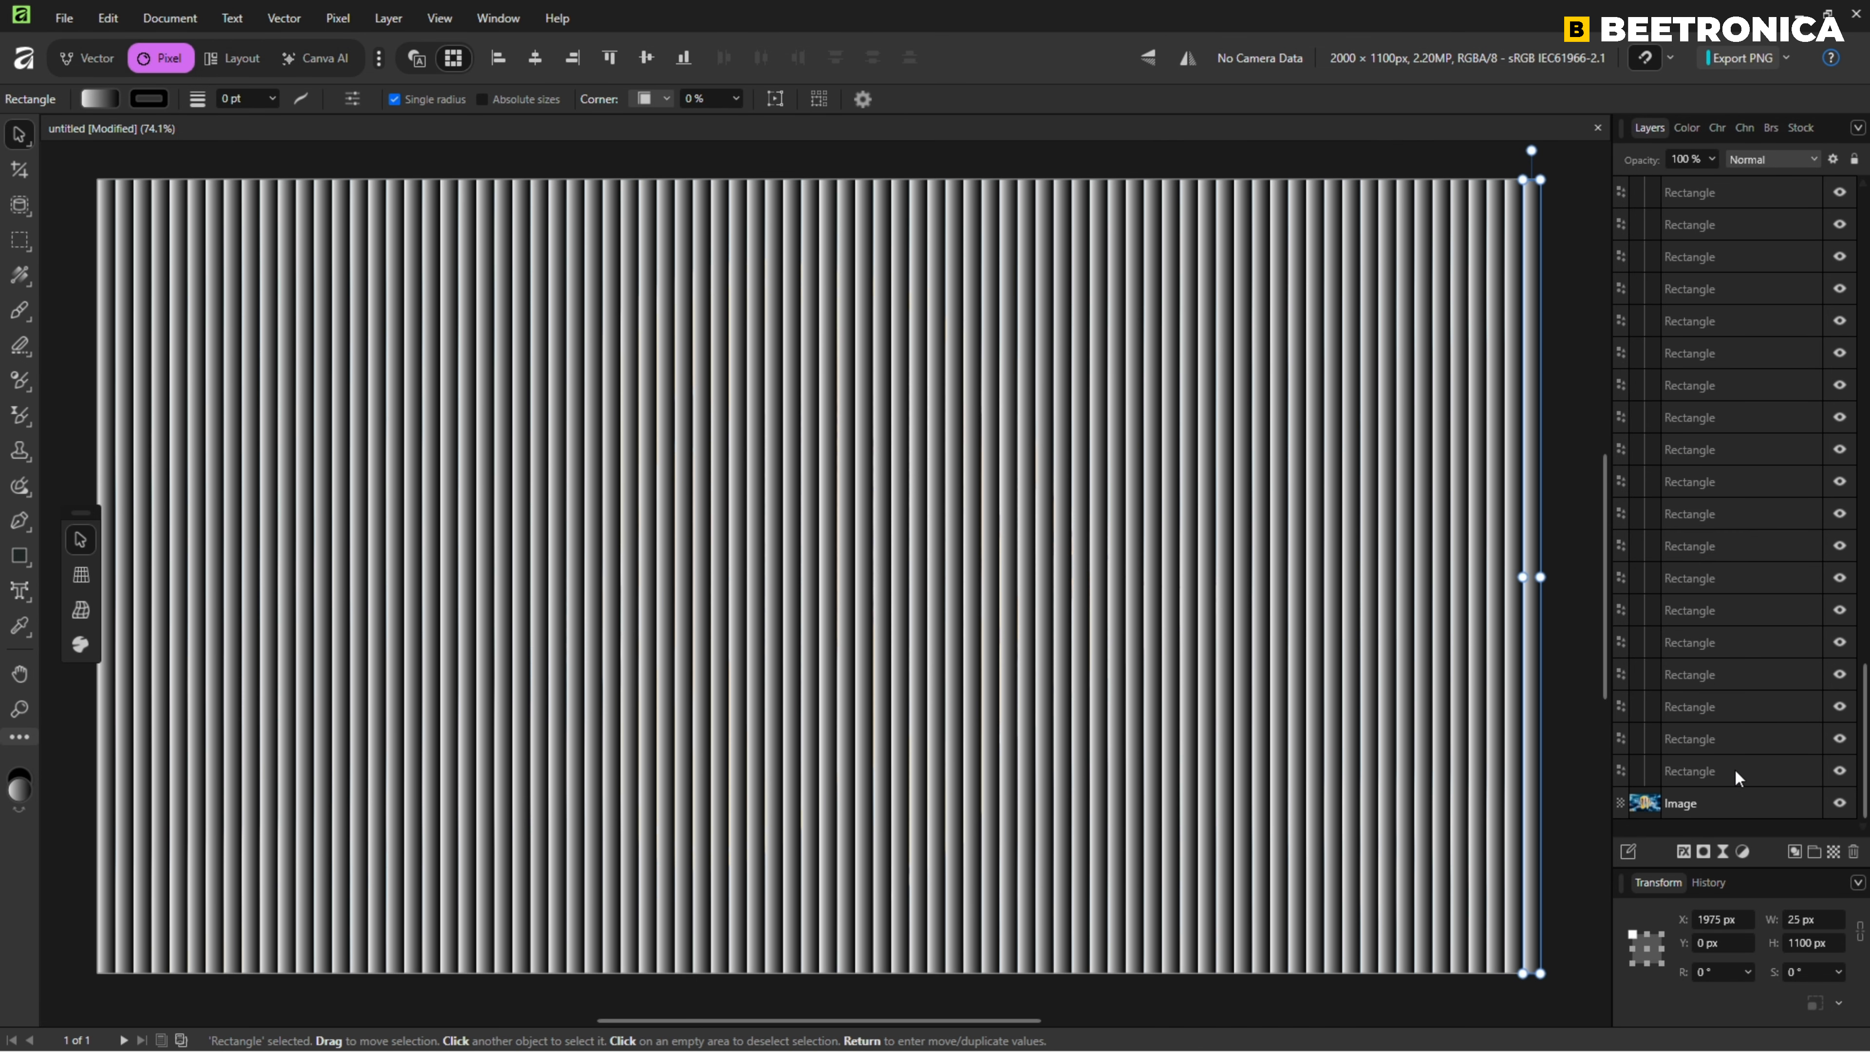
{"action": "left_click", "coordinate": [1741, 786], "text": "shift"}
{"action": "right_click", "coordinate": [1741, 434]}
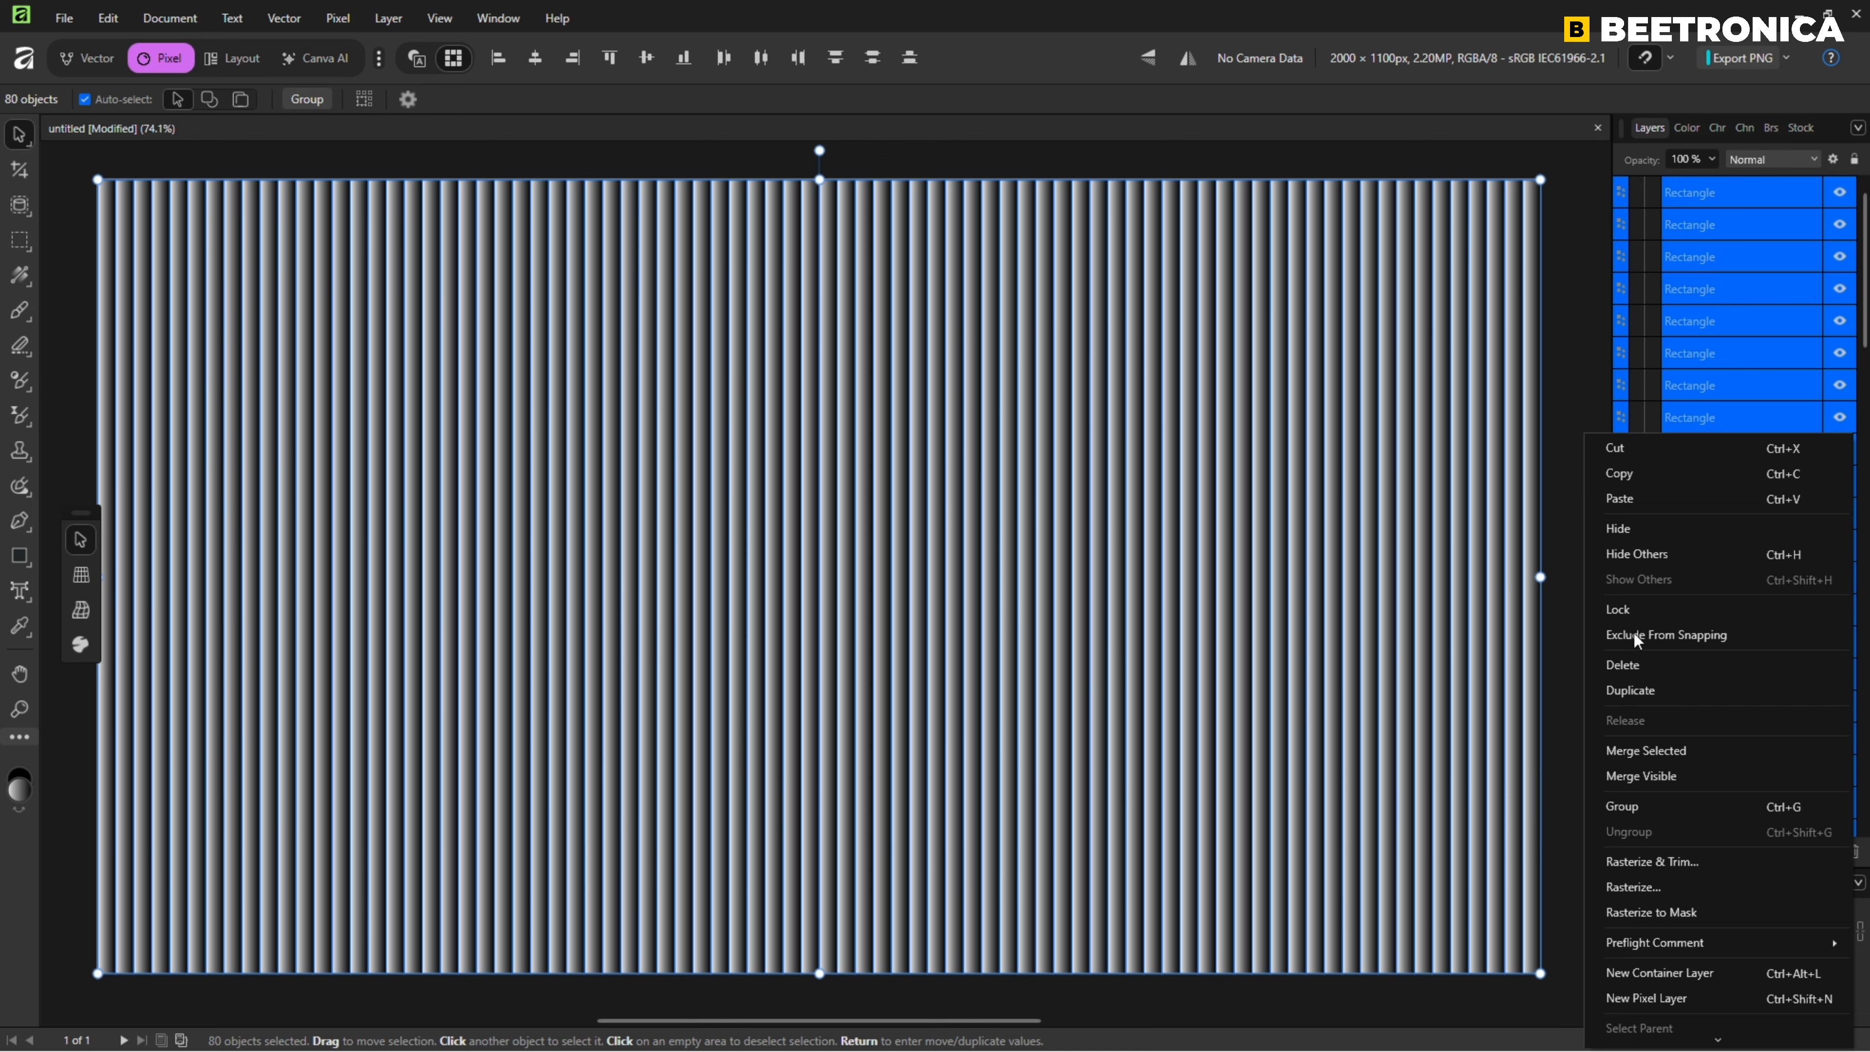
{"action": "left_click", "coordinate": [1622, 805]}
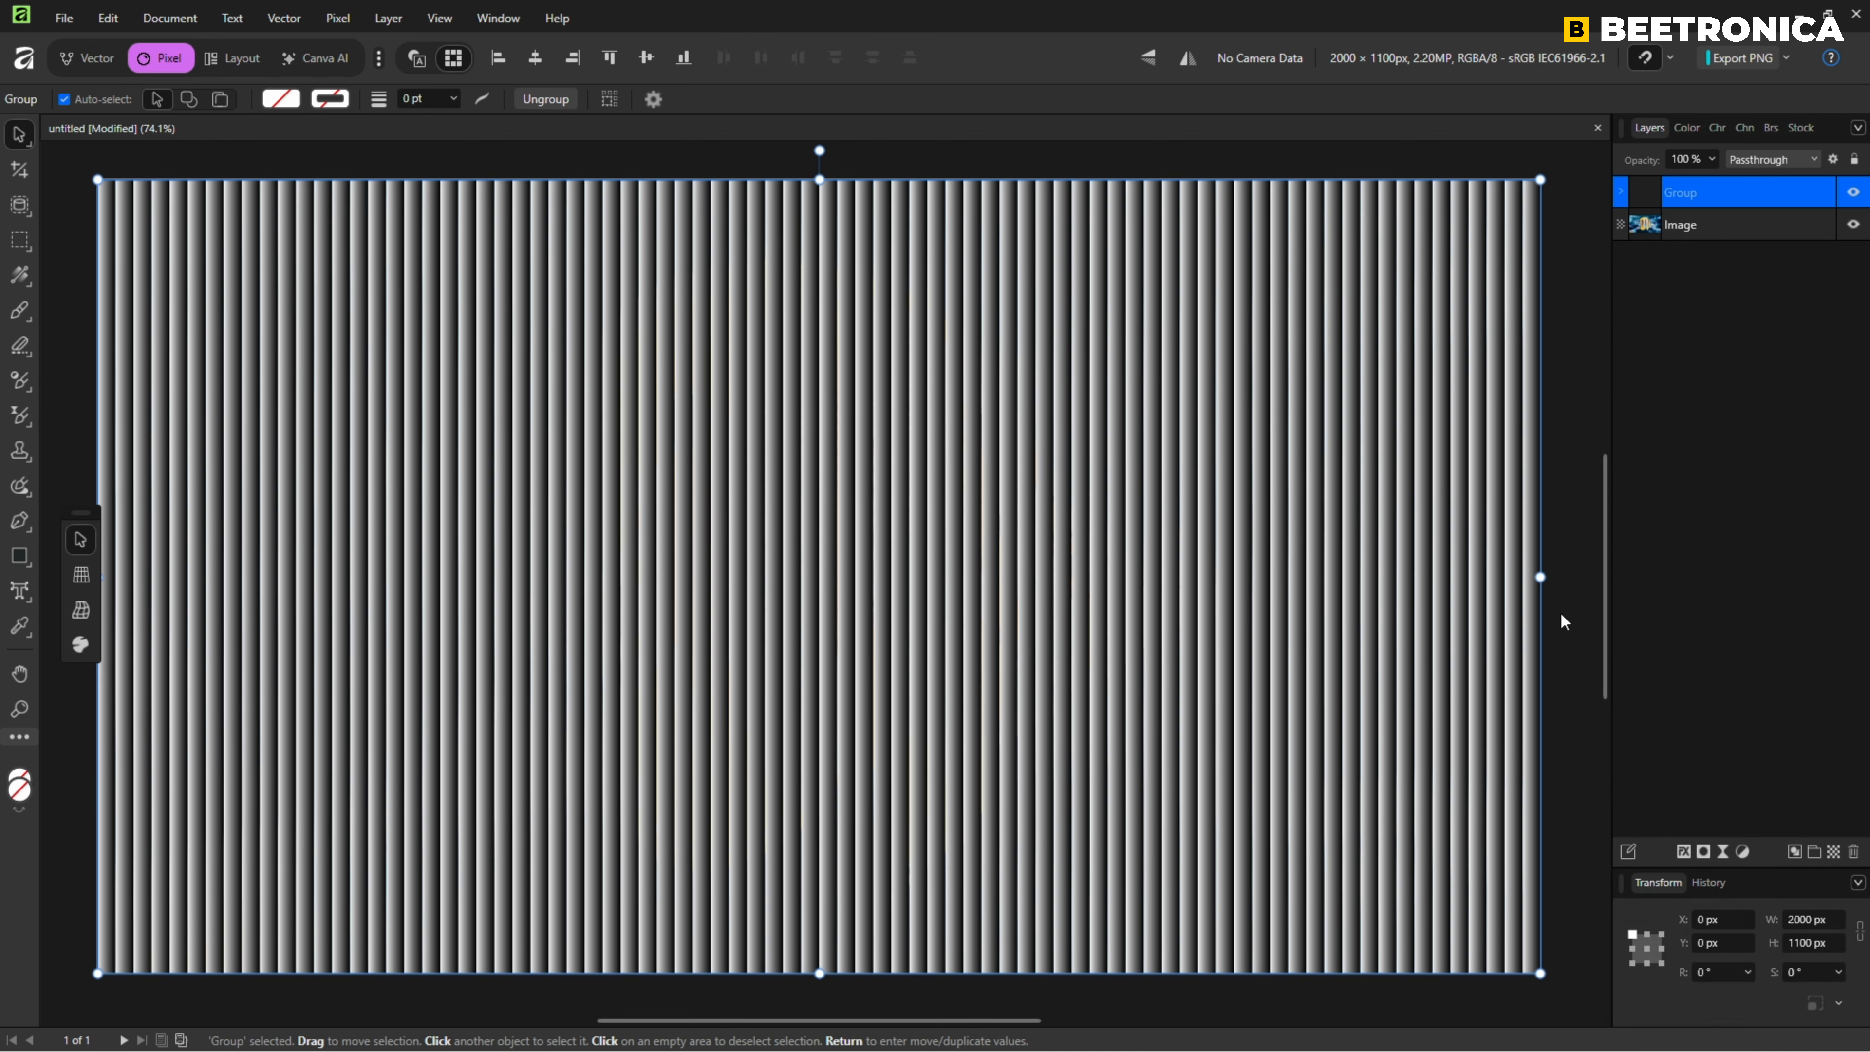
{"action": "type", "text": "Glass Gr"}
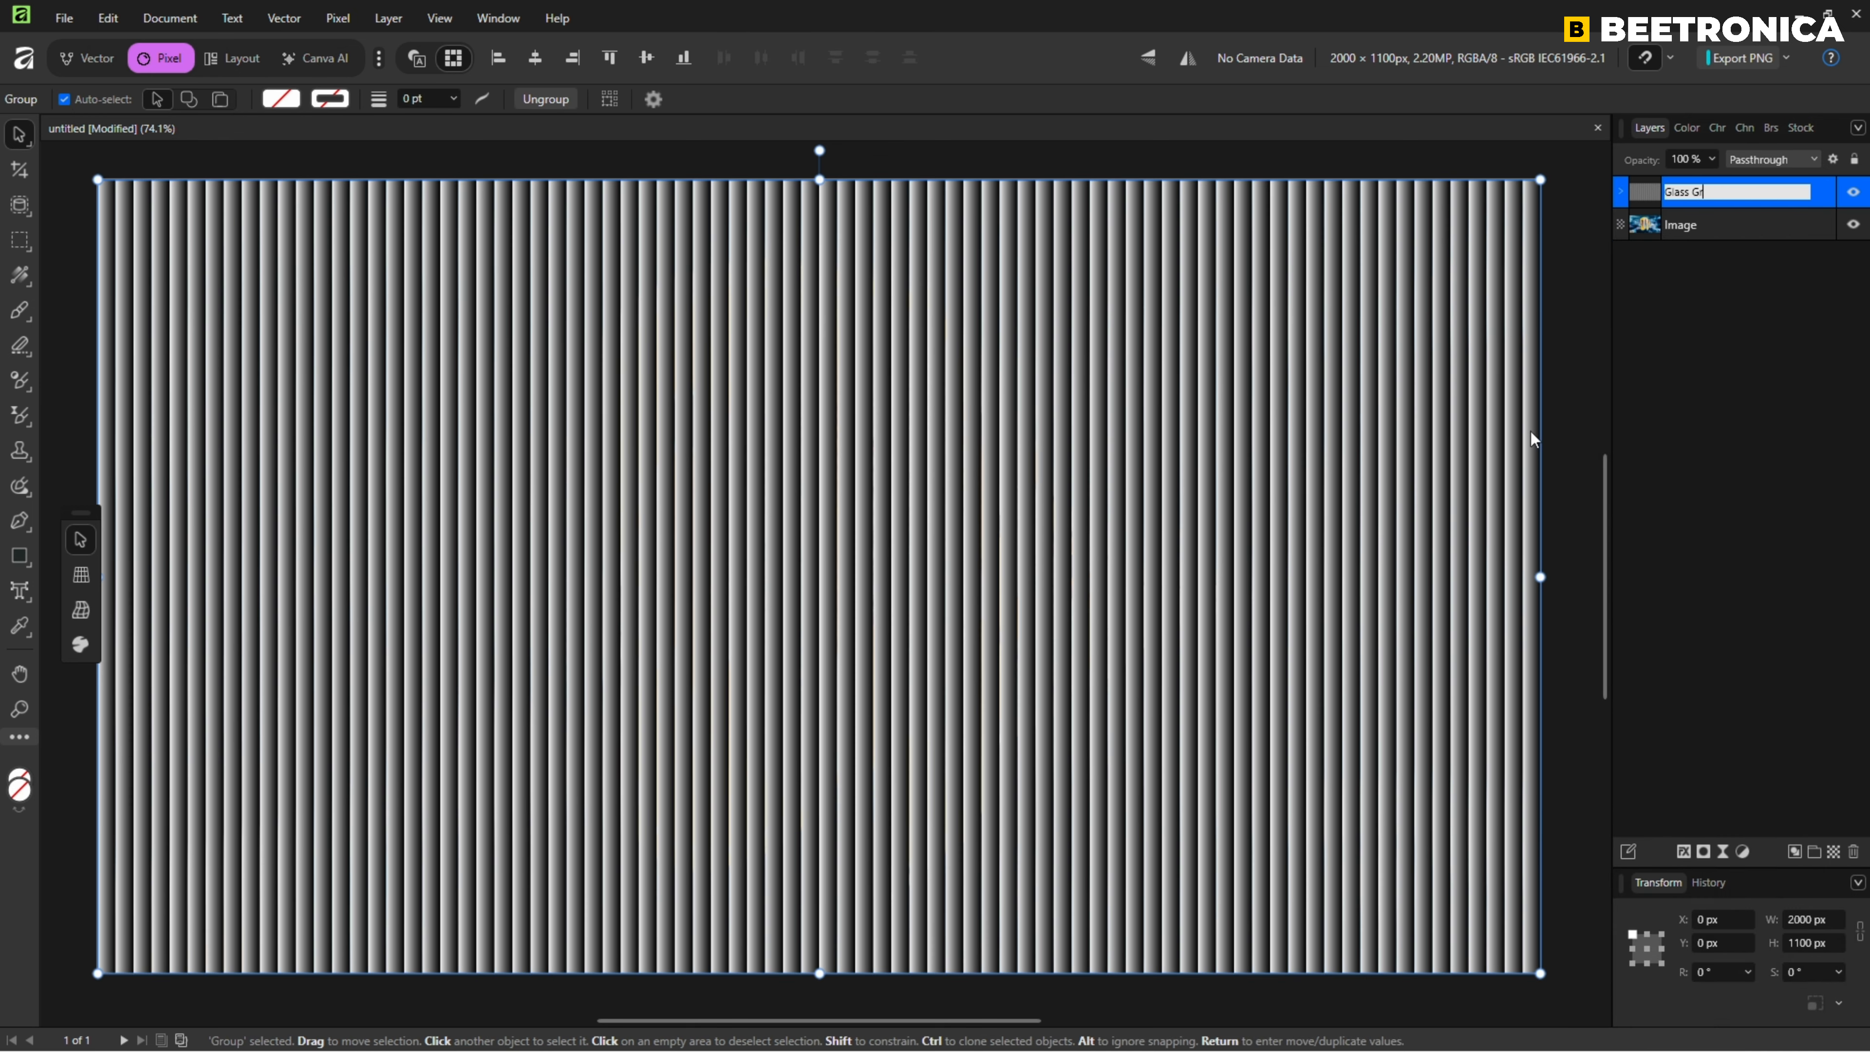
{"action": "type", "text": "ou[p"}
{"action": "key", "text": "Return"}
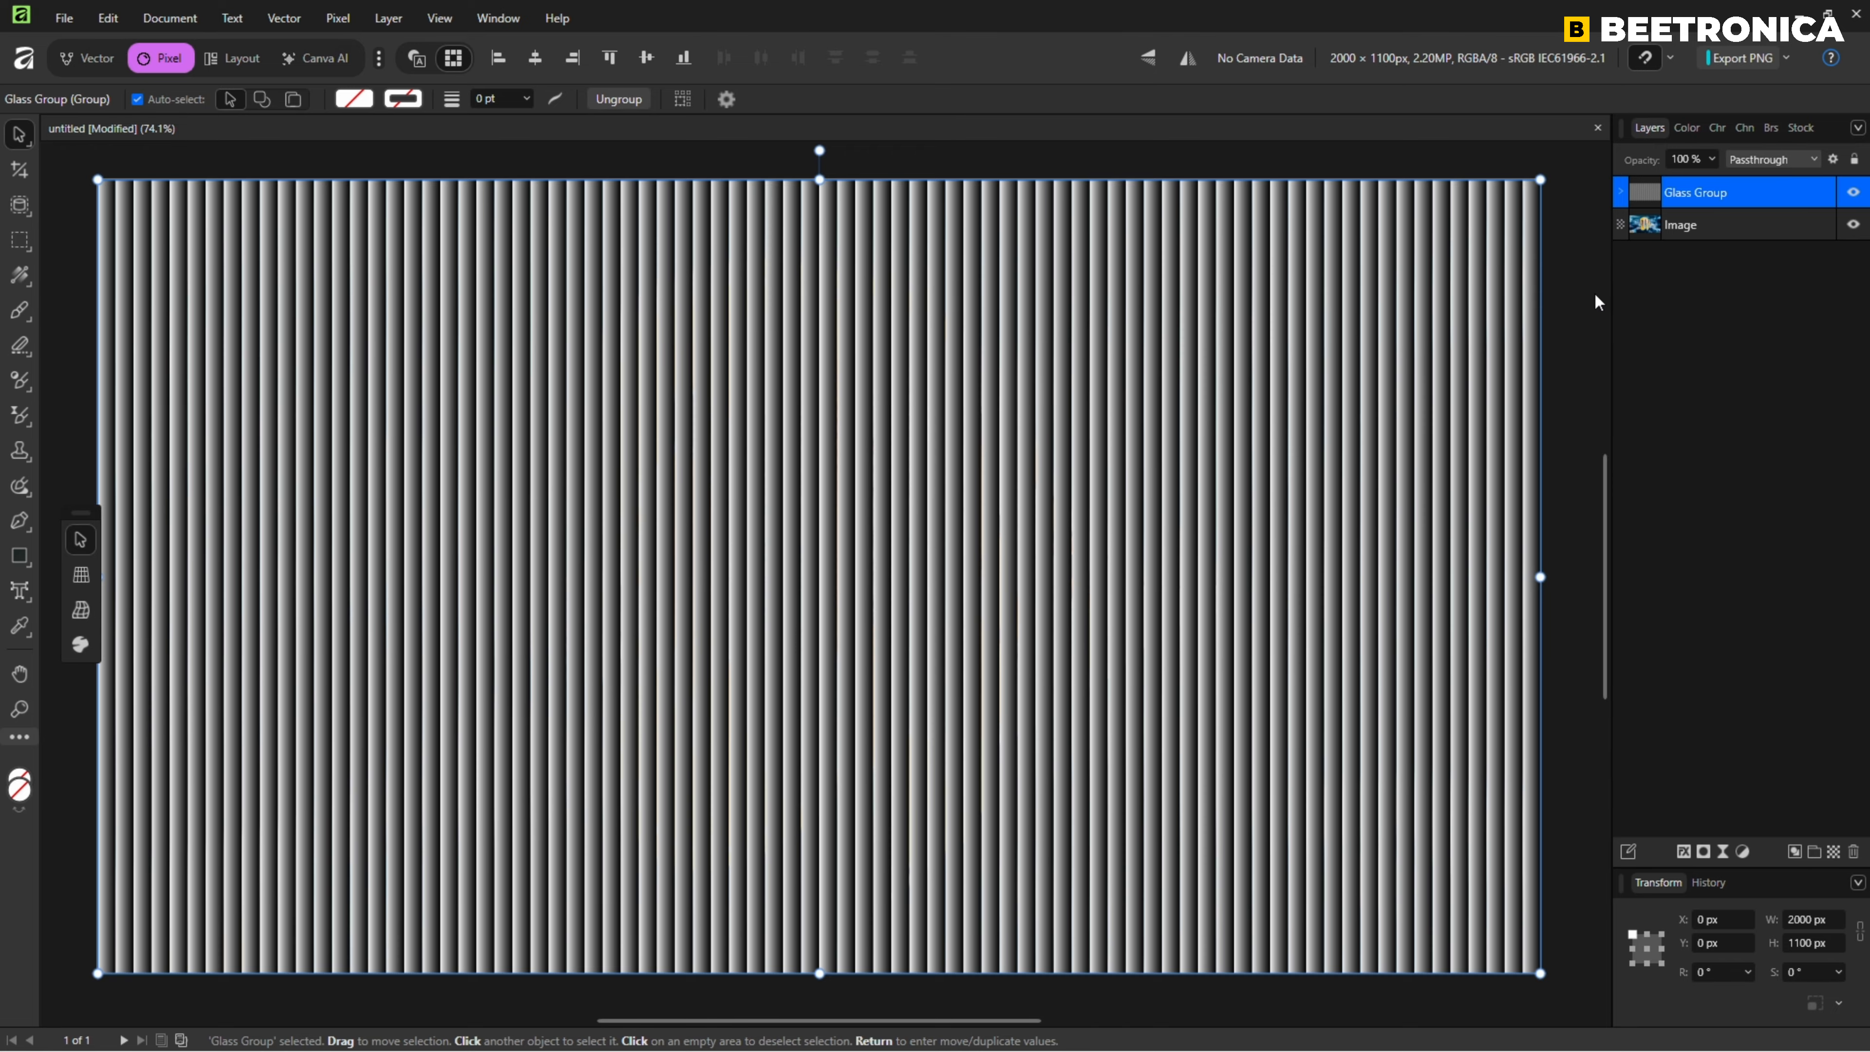
Add a live Gaussian Blur filter to Glass Group and raise its radius to soften the stripe edges.
{"action": "left_click", "coordinate": [1723, 850]}
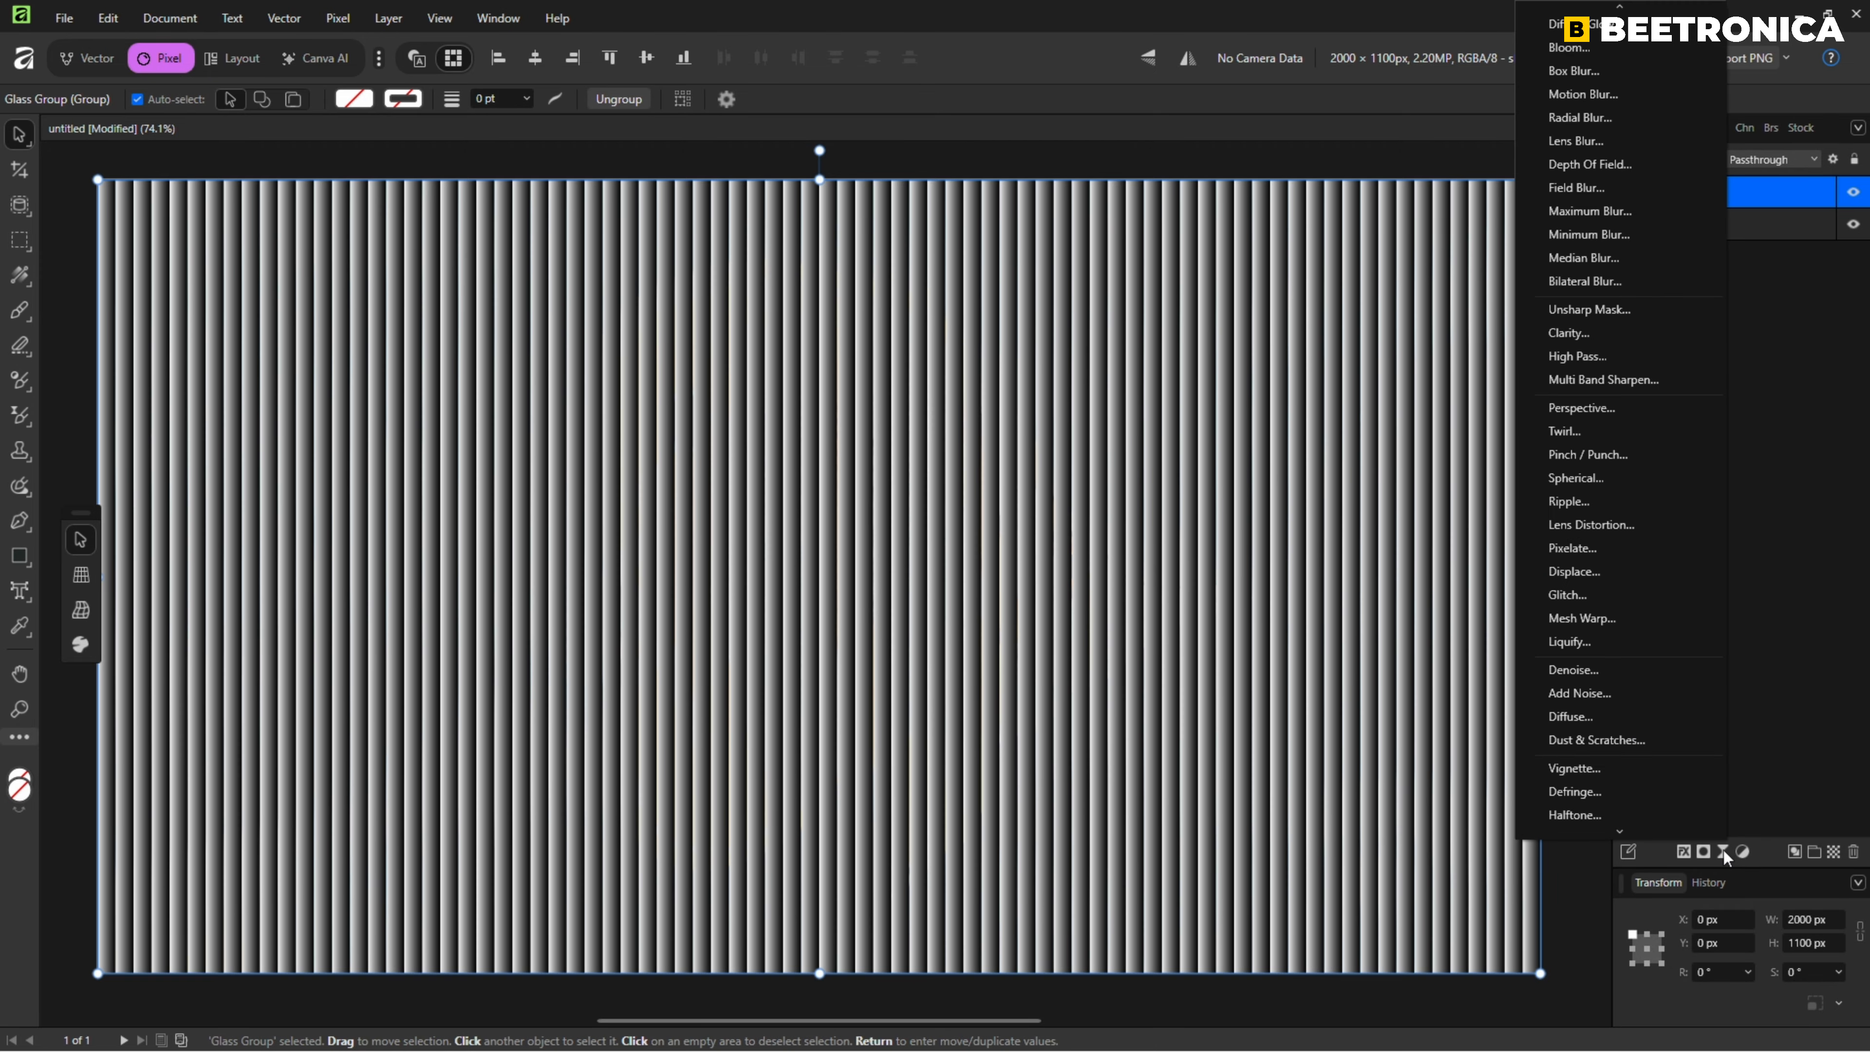
{"action": "scroll", "coordinate": [1593, 214], "scroll_direction": "up", "scroll_amount": 1}
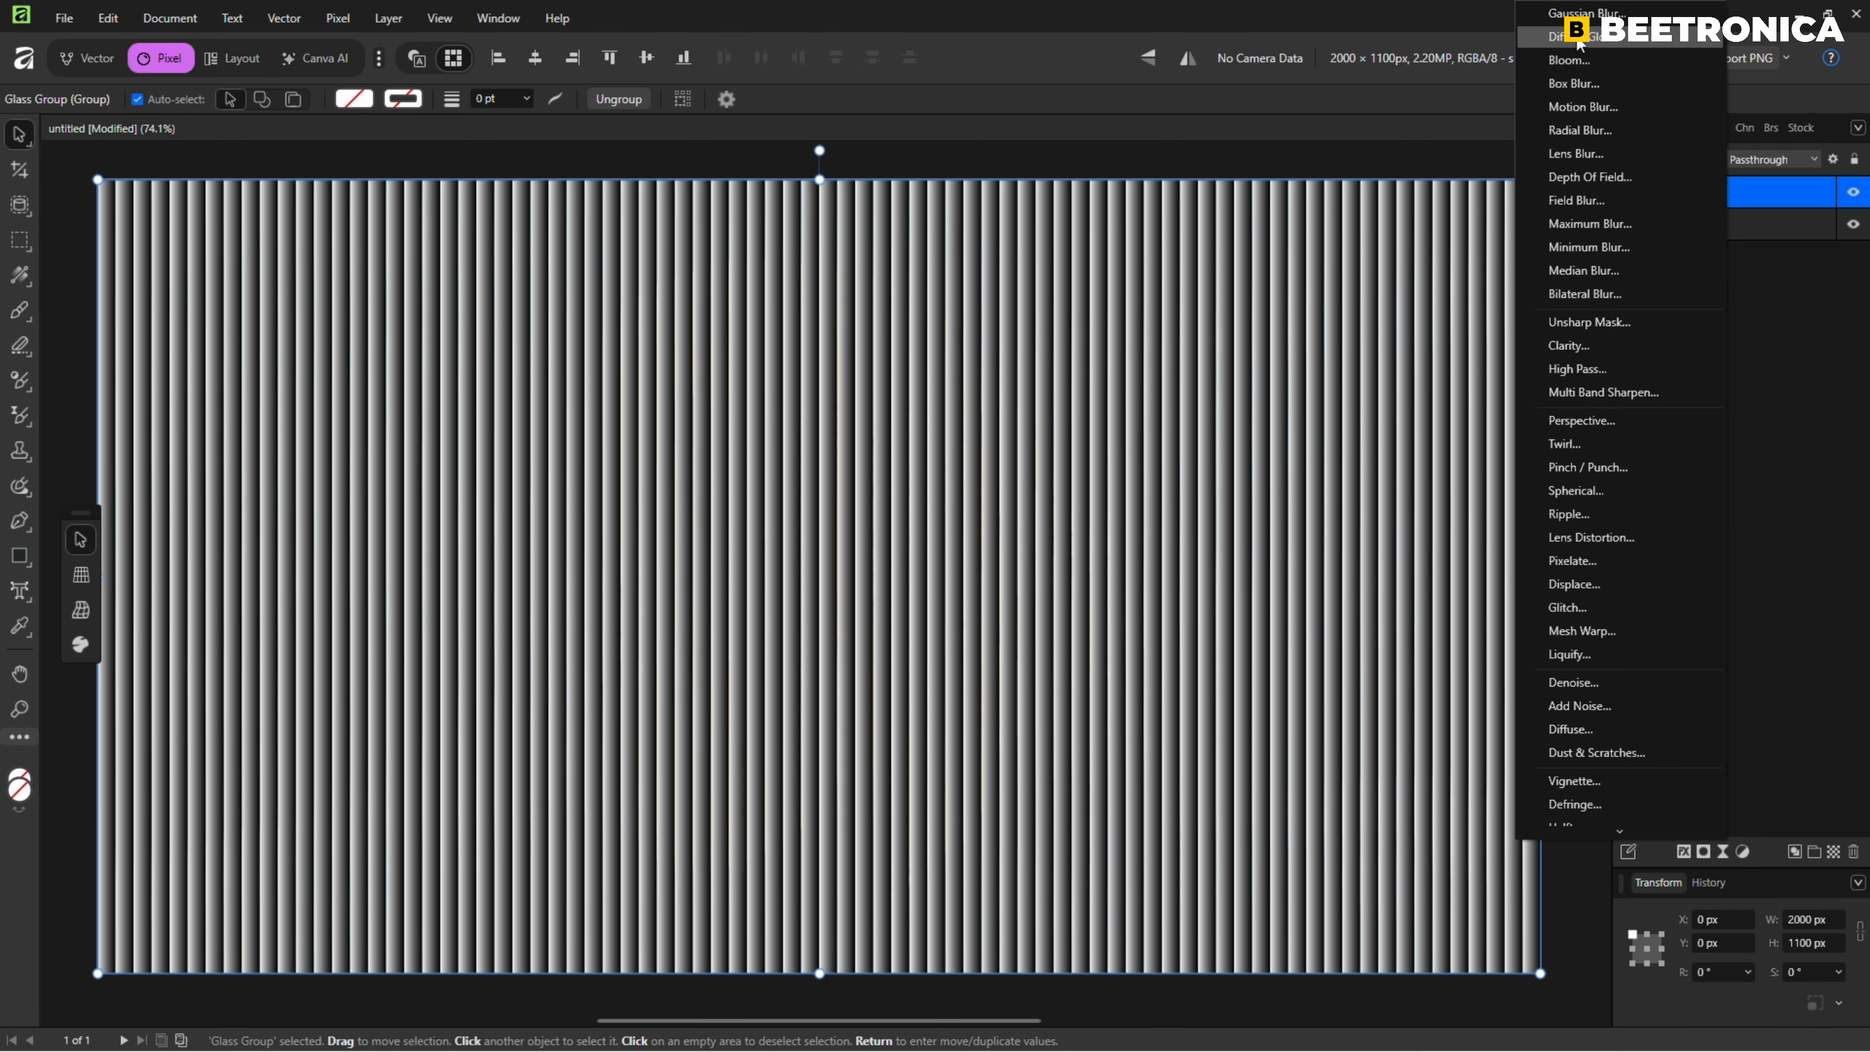
{"action": "left_click", "coordinate": [1590, 13]}
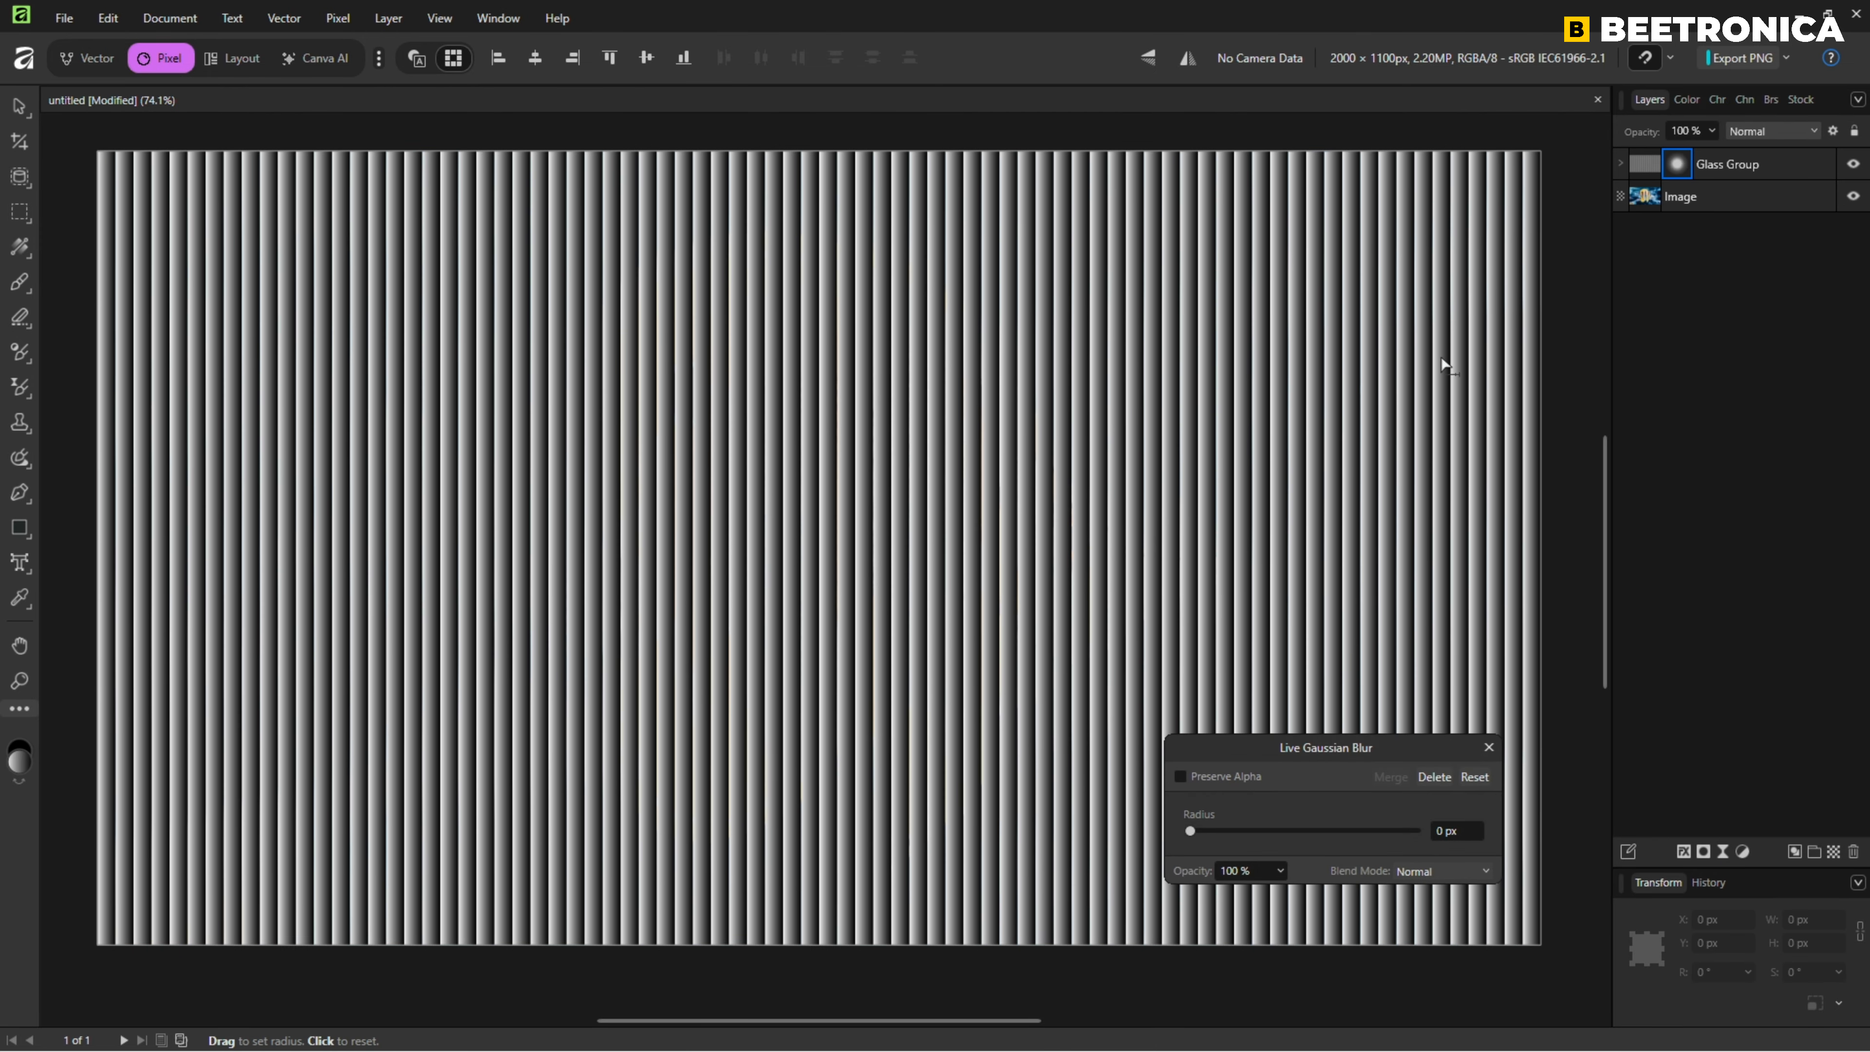
{"action": "left_click_drag", "start_coordinate": [1194, 832], "coordinate": [1249, 831]}
{"action": "left_click", "coordinate": [1448, 831]}
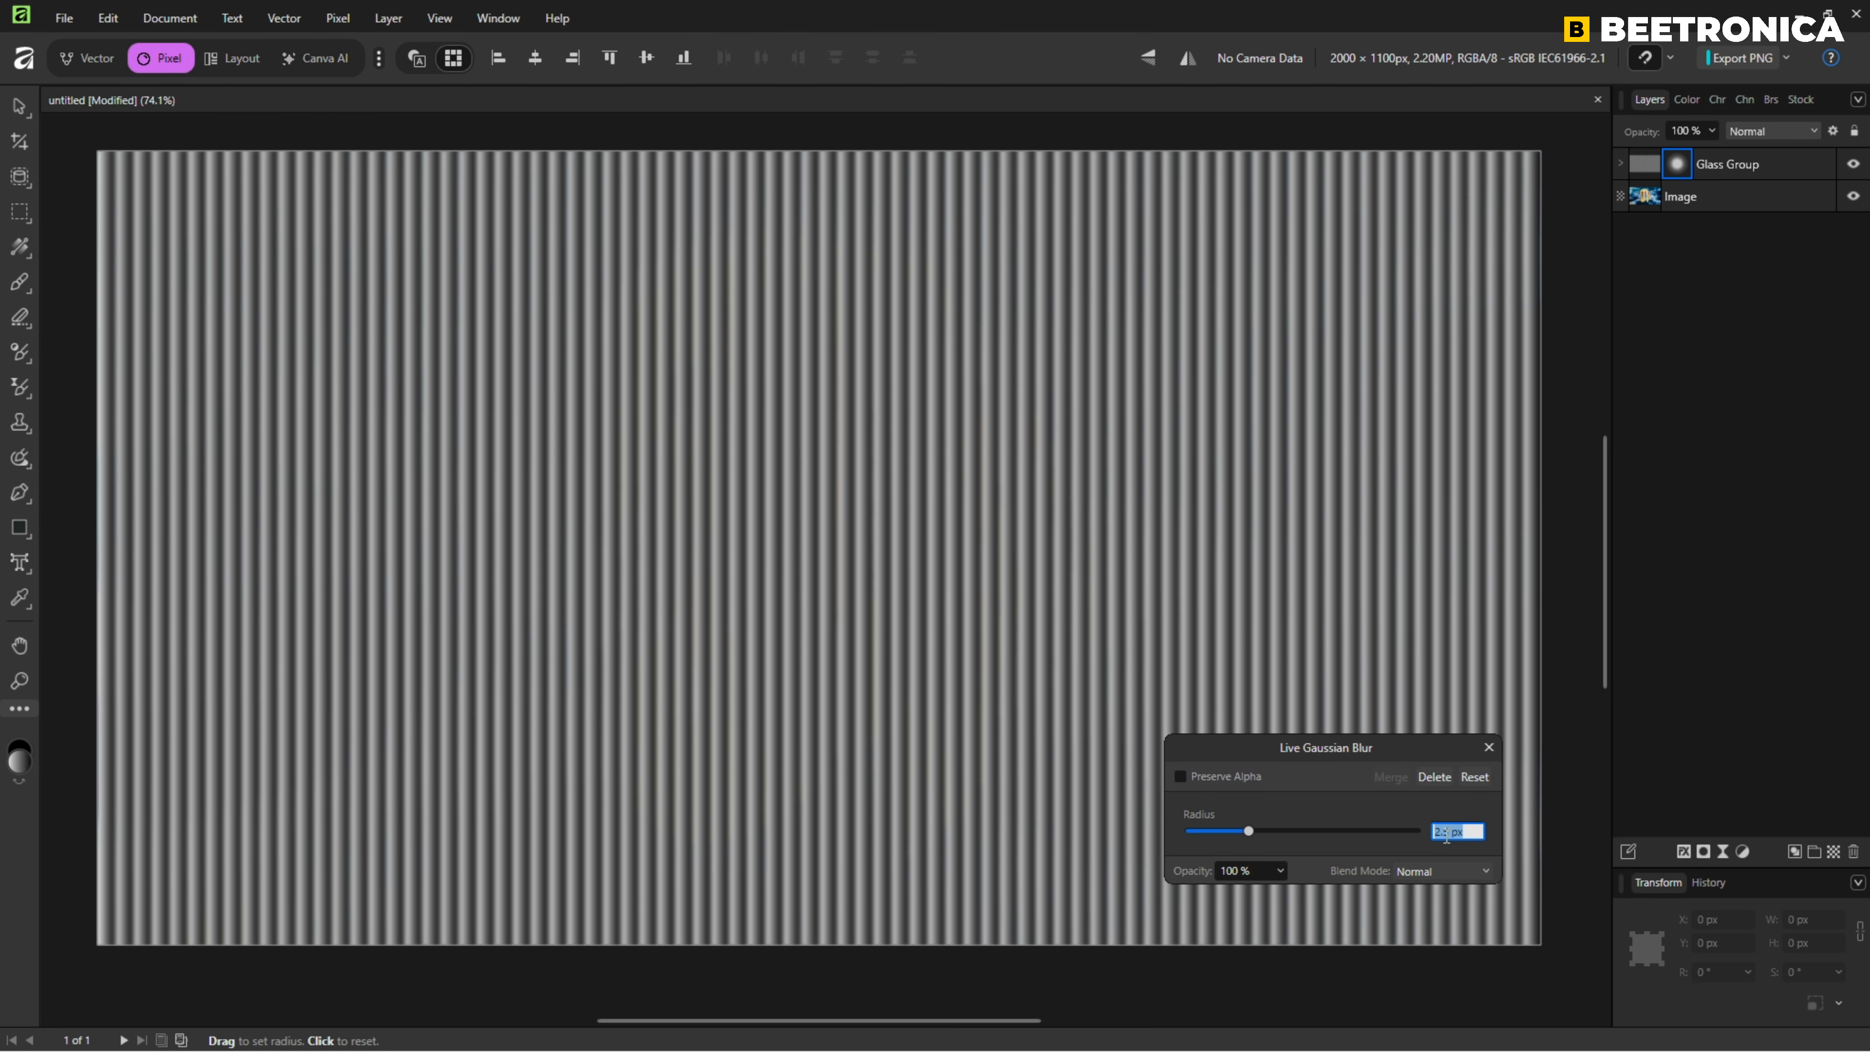
{"action": "left_click", "coordinate": [1487, 747]}
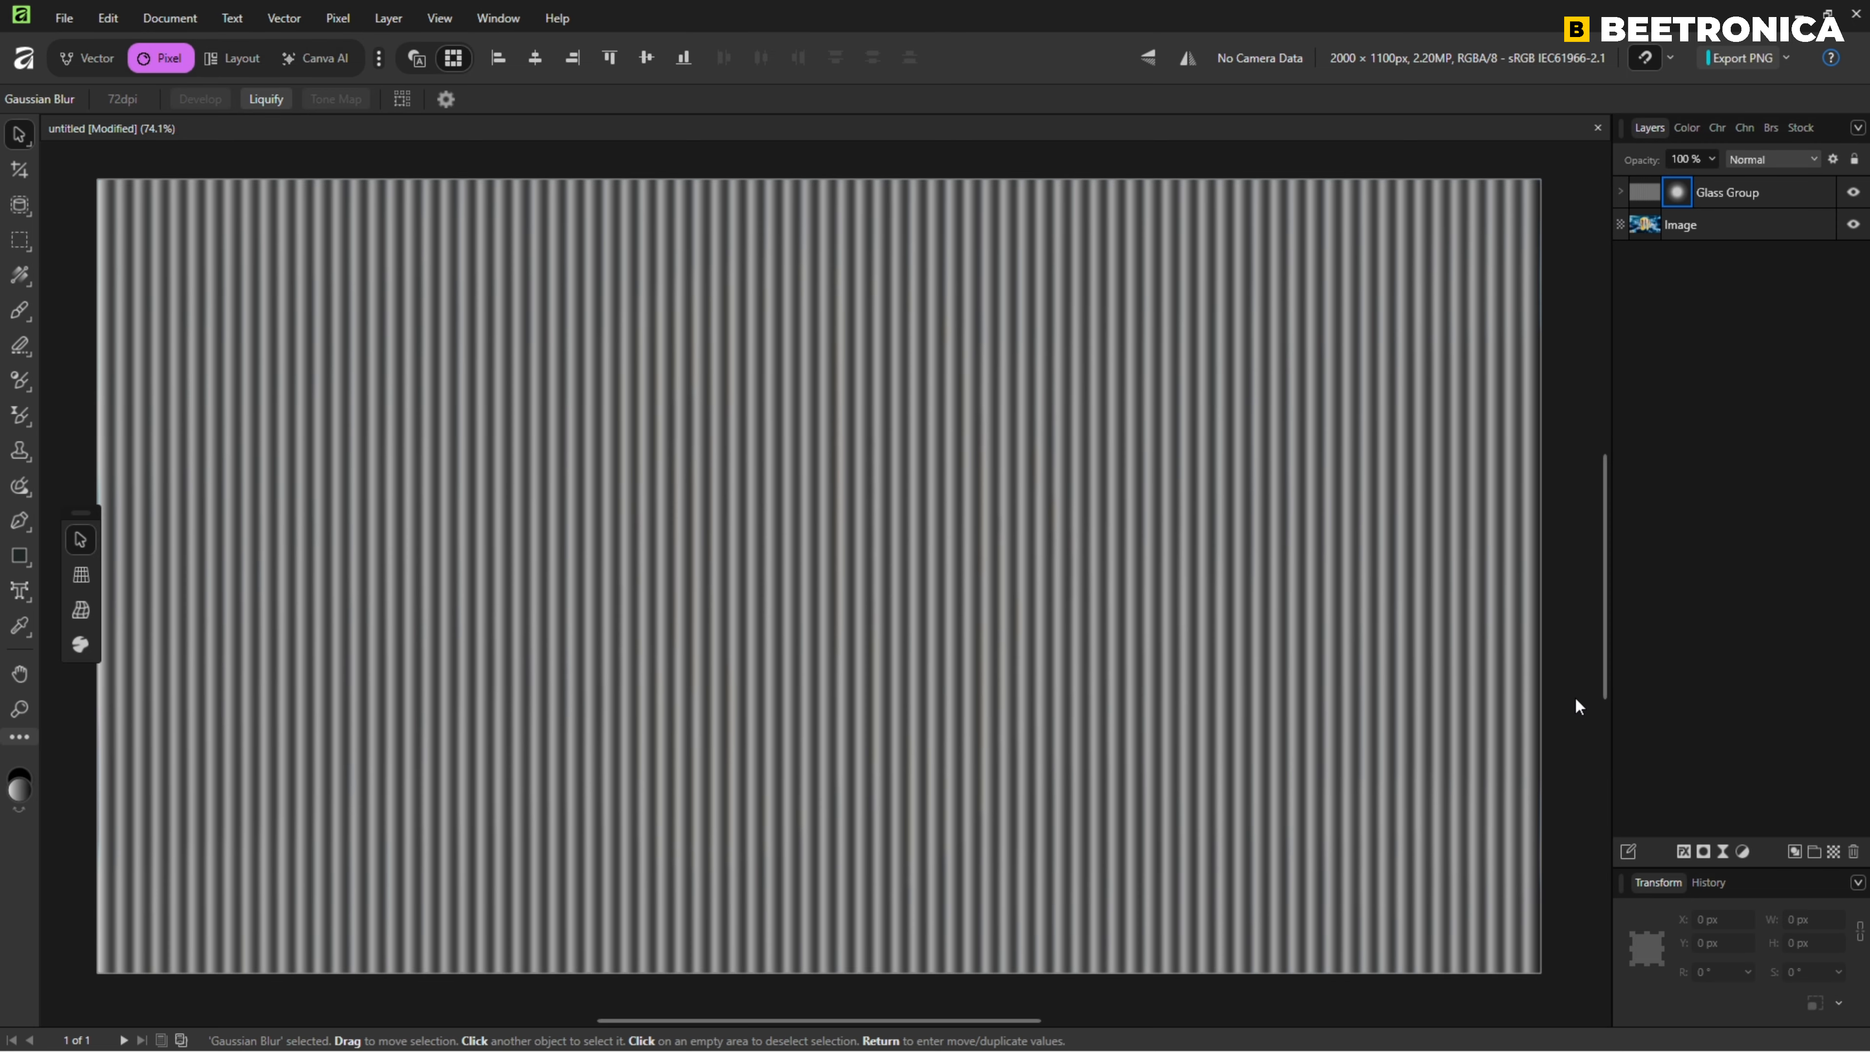
Move the Image layer above Glass Group and add a live Displace filter with the map loaded from layers beneath and 20 px strength.
{"action": "left_click_drag", "start_coordinate": [1746, 190], "coordinate": [1743, 251]}
{"action": "left_click", "coordinate": [1716, 195]}
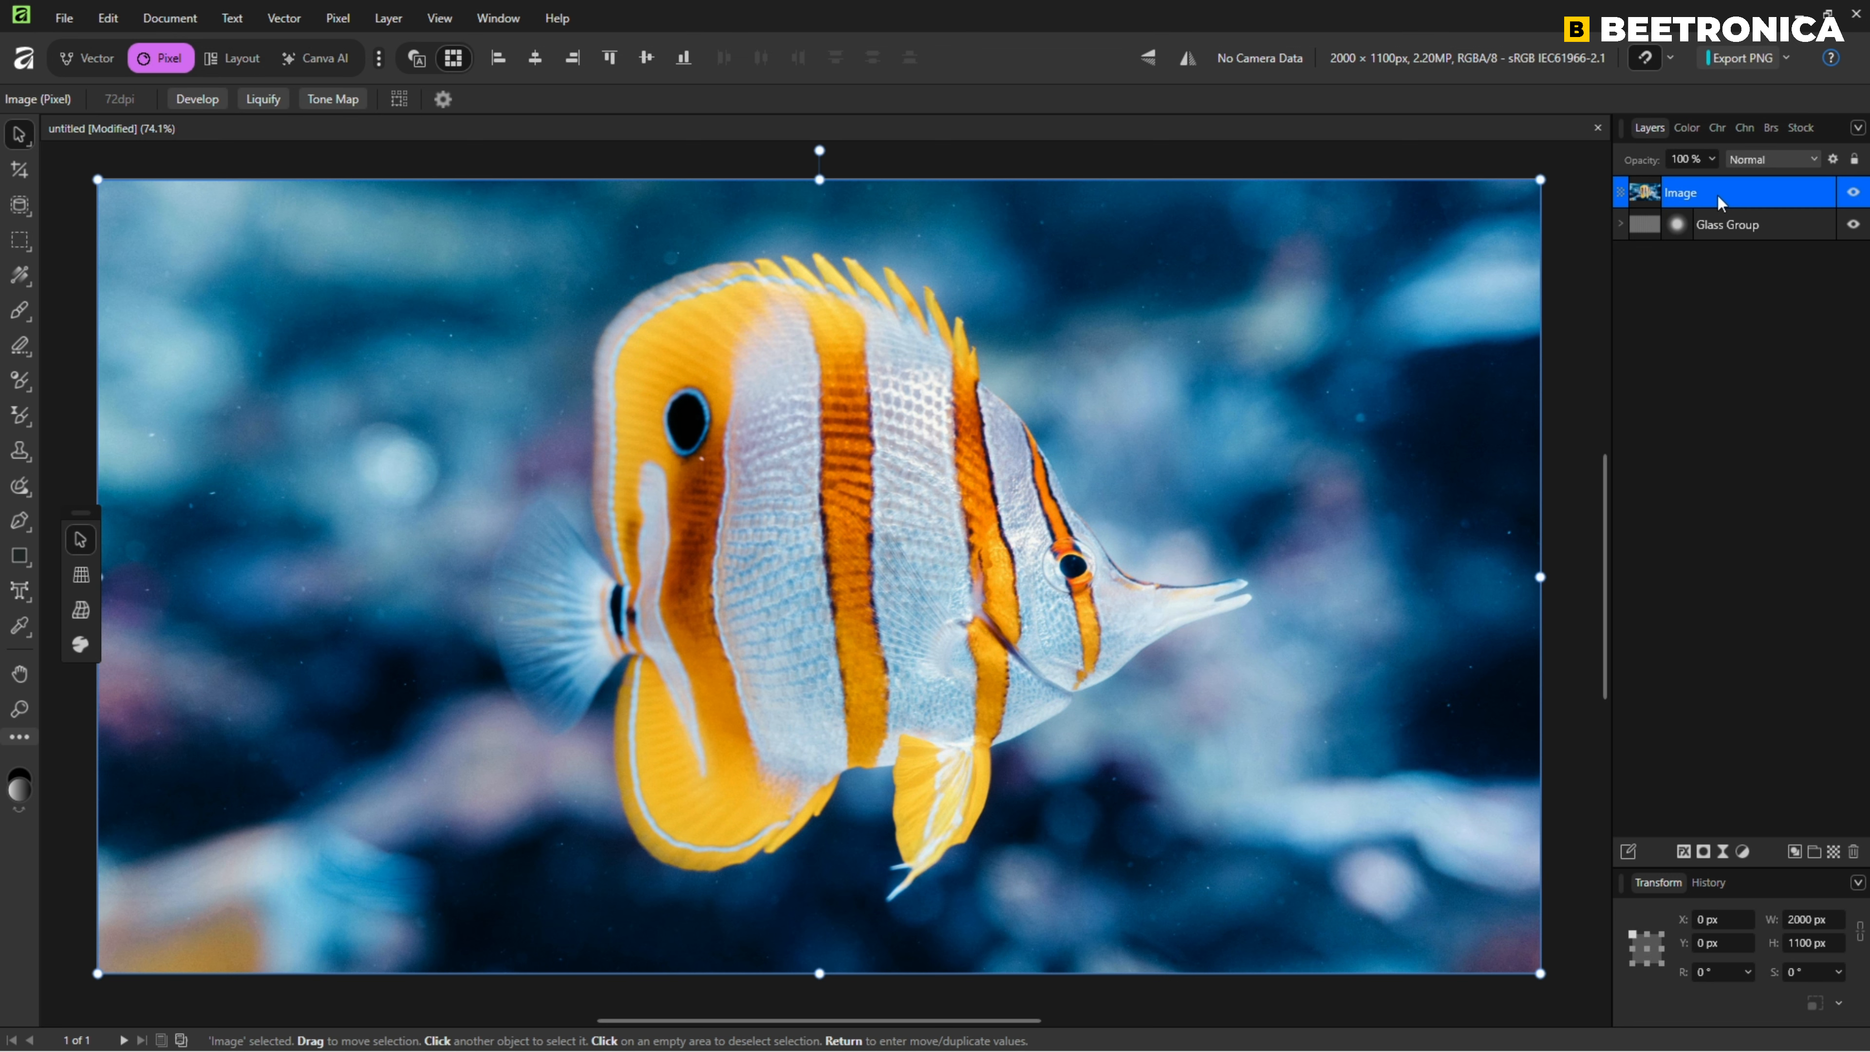
{"action": "left_click", "coordinate": [1723, 852]}
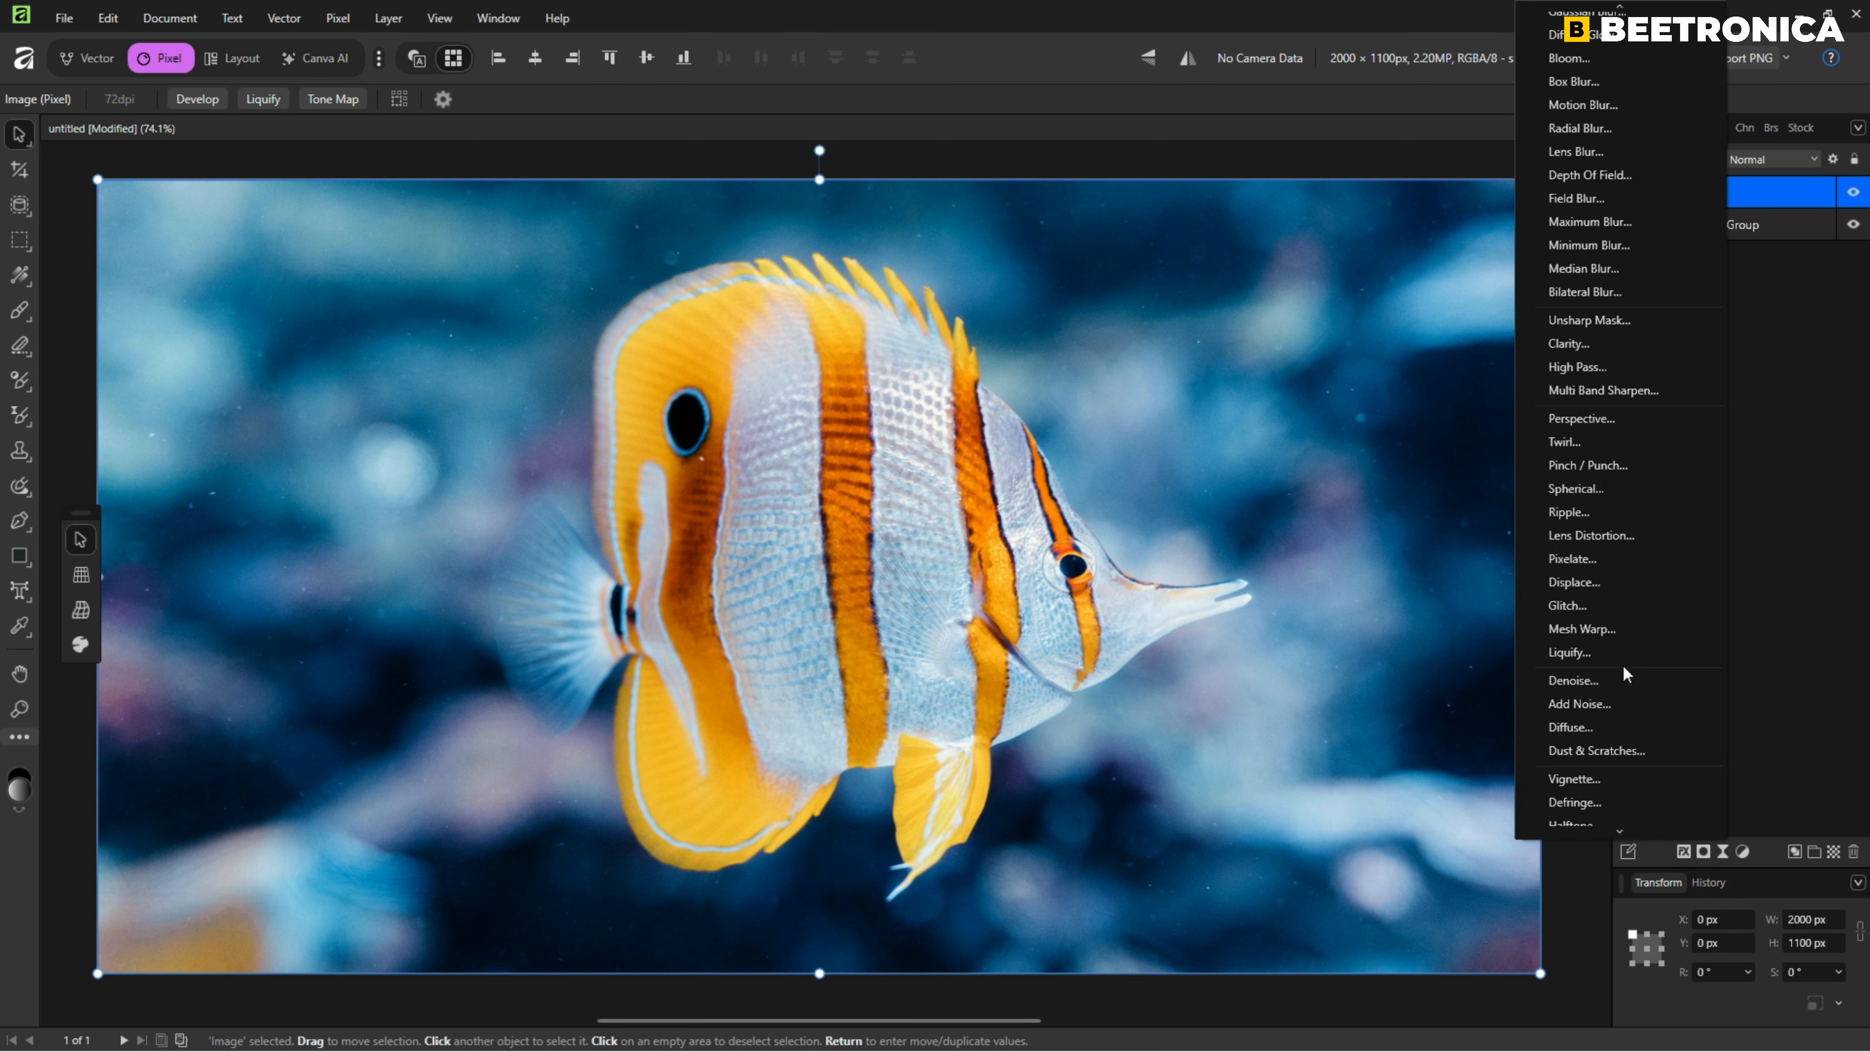
{"action": "left_click", "coordinate": [1579, 586]}
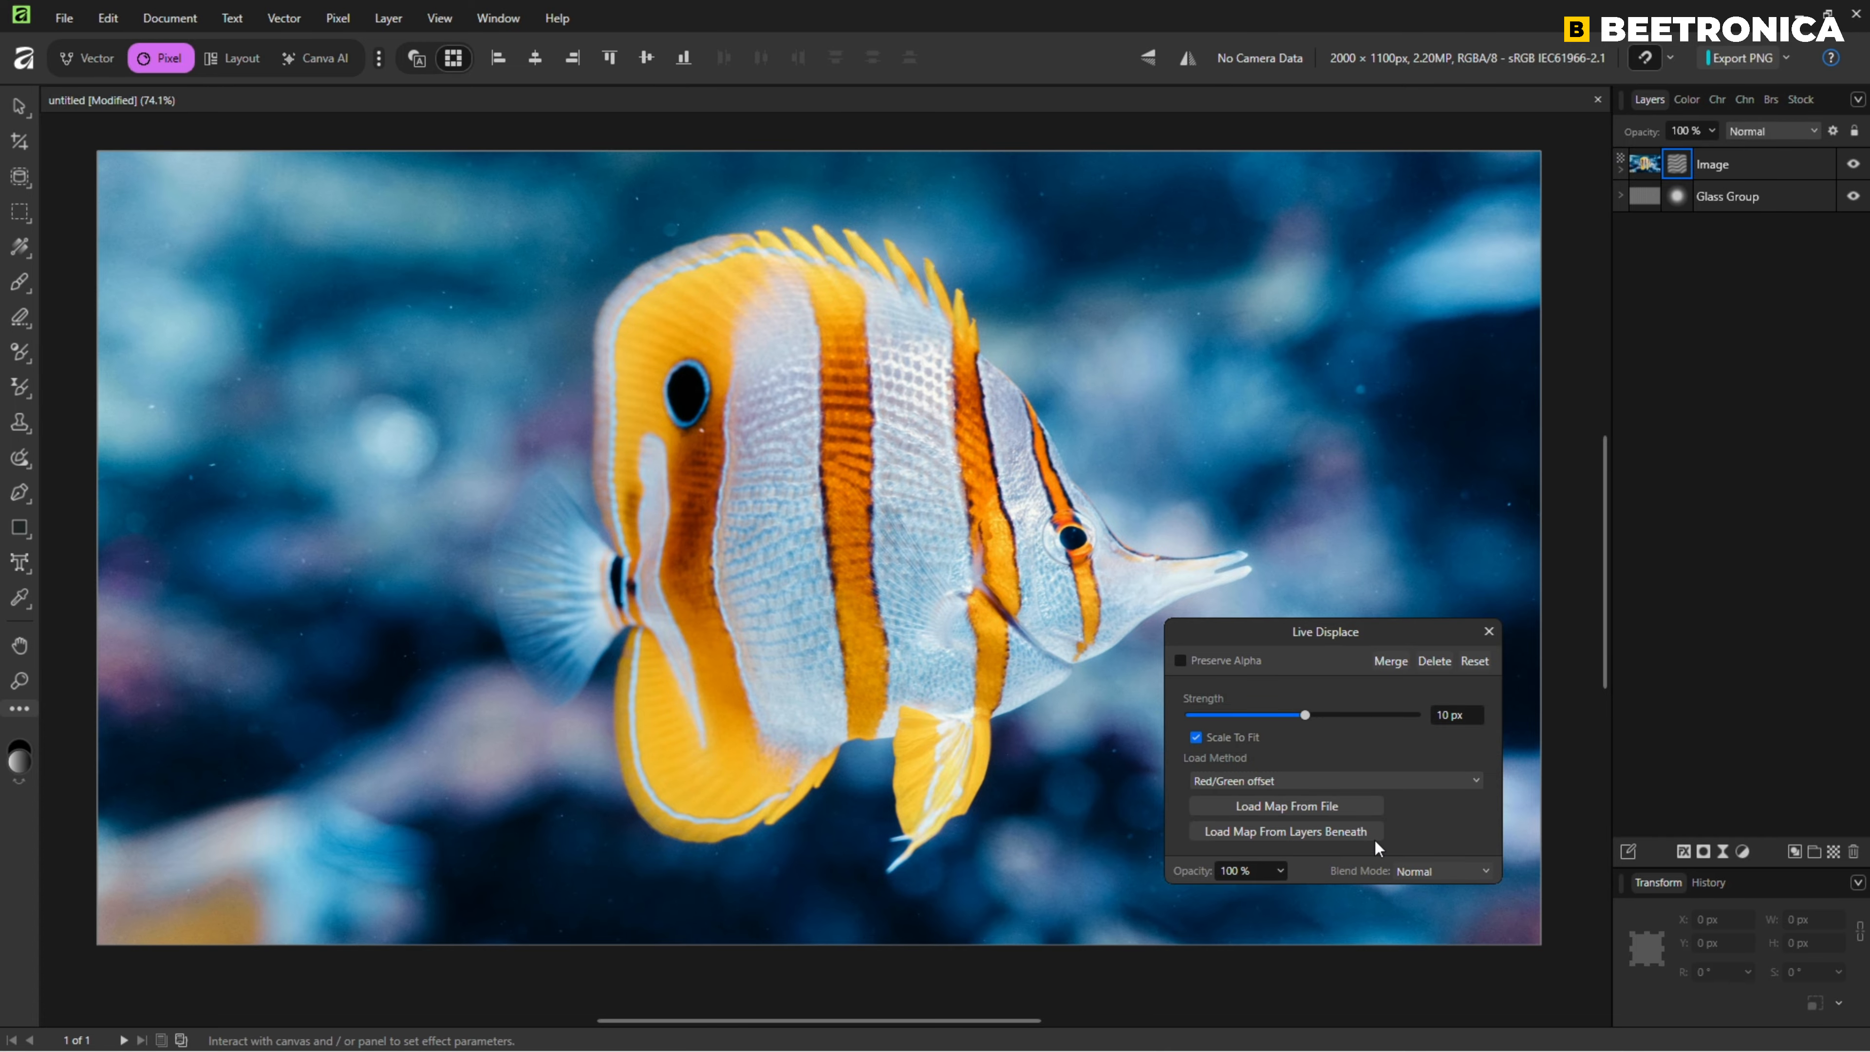
{"action": "left_click", "coordinate": [1282, 831]}
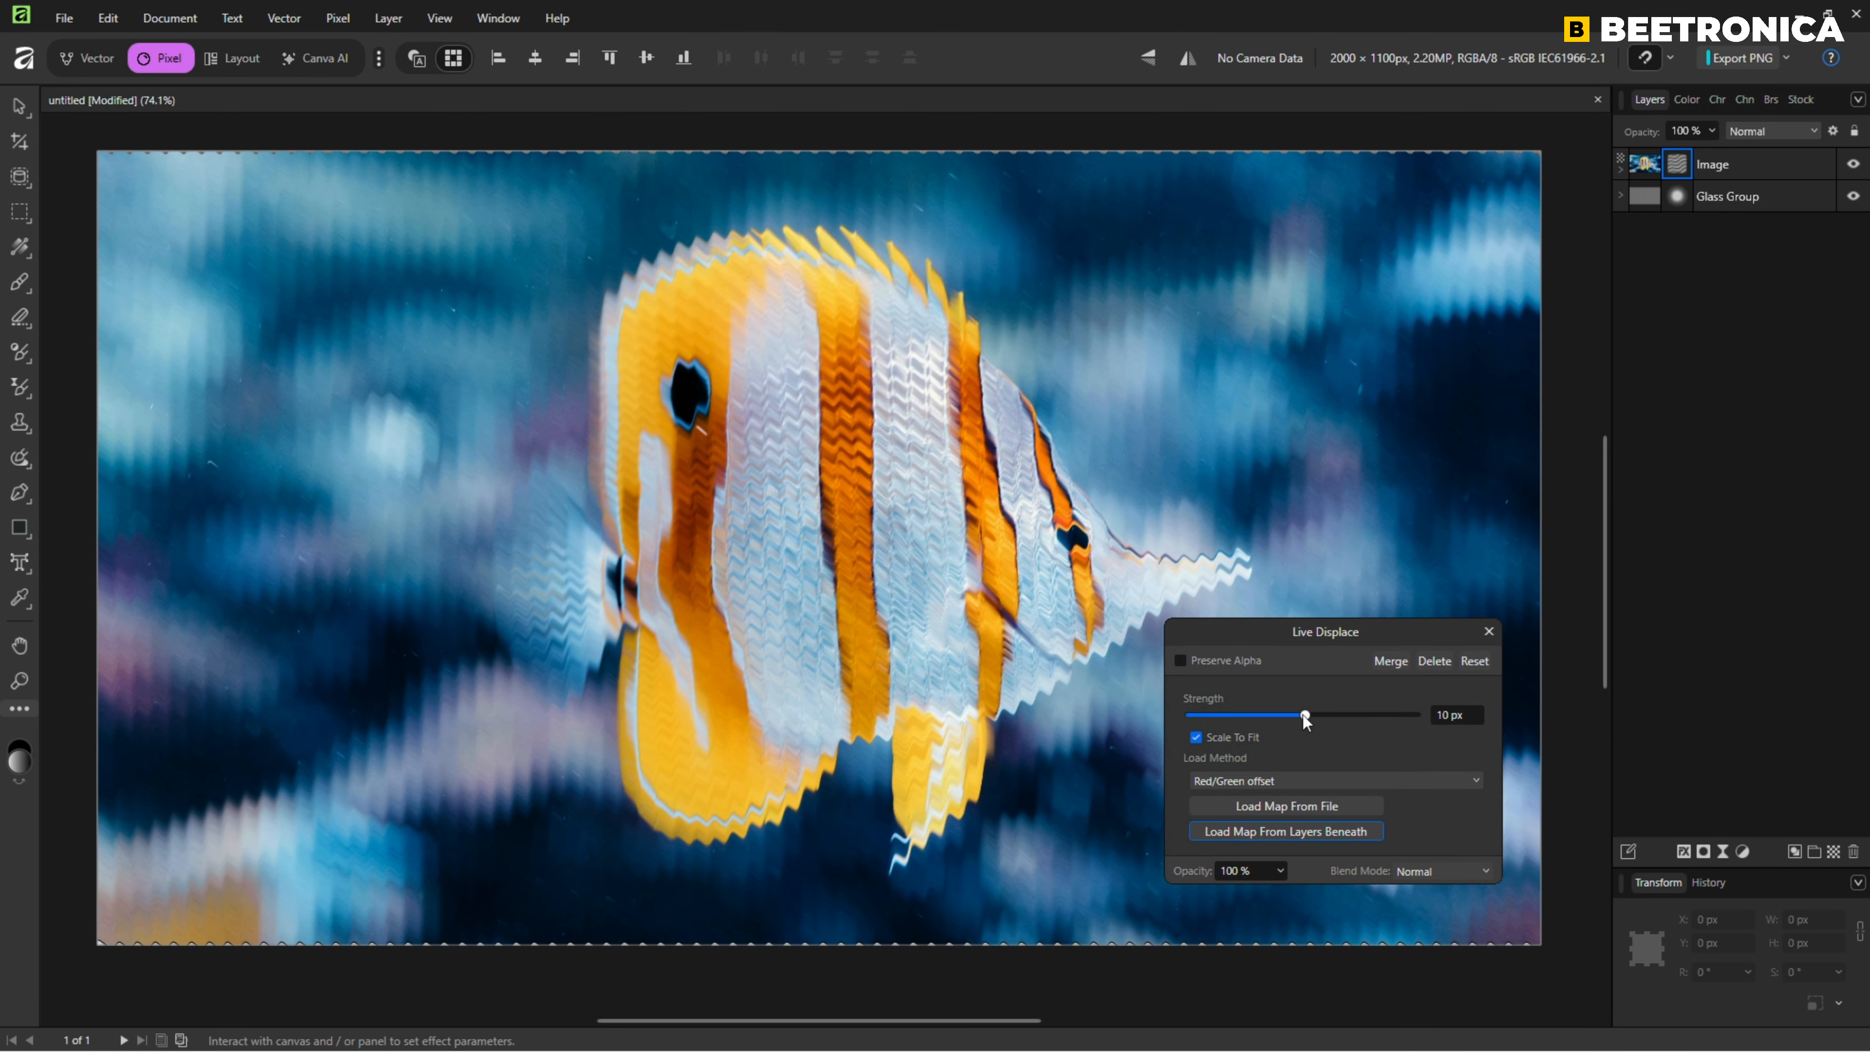
{"action": "left_click_drag", "start_coordinate": [1303, 714], "coordinate": [1307, 715]}
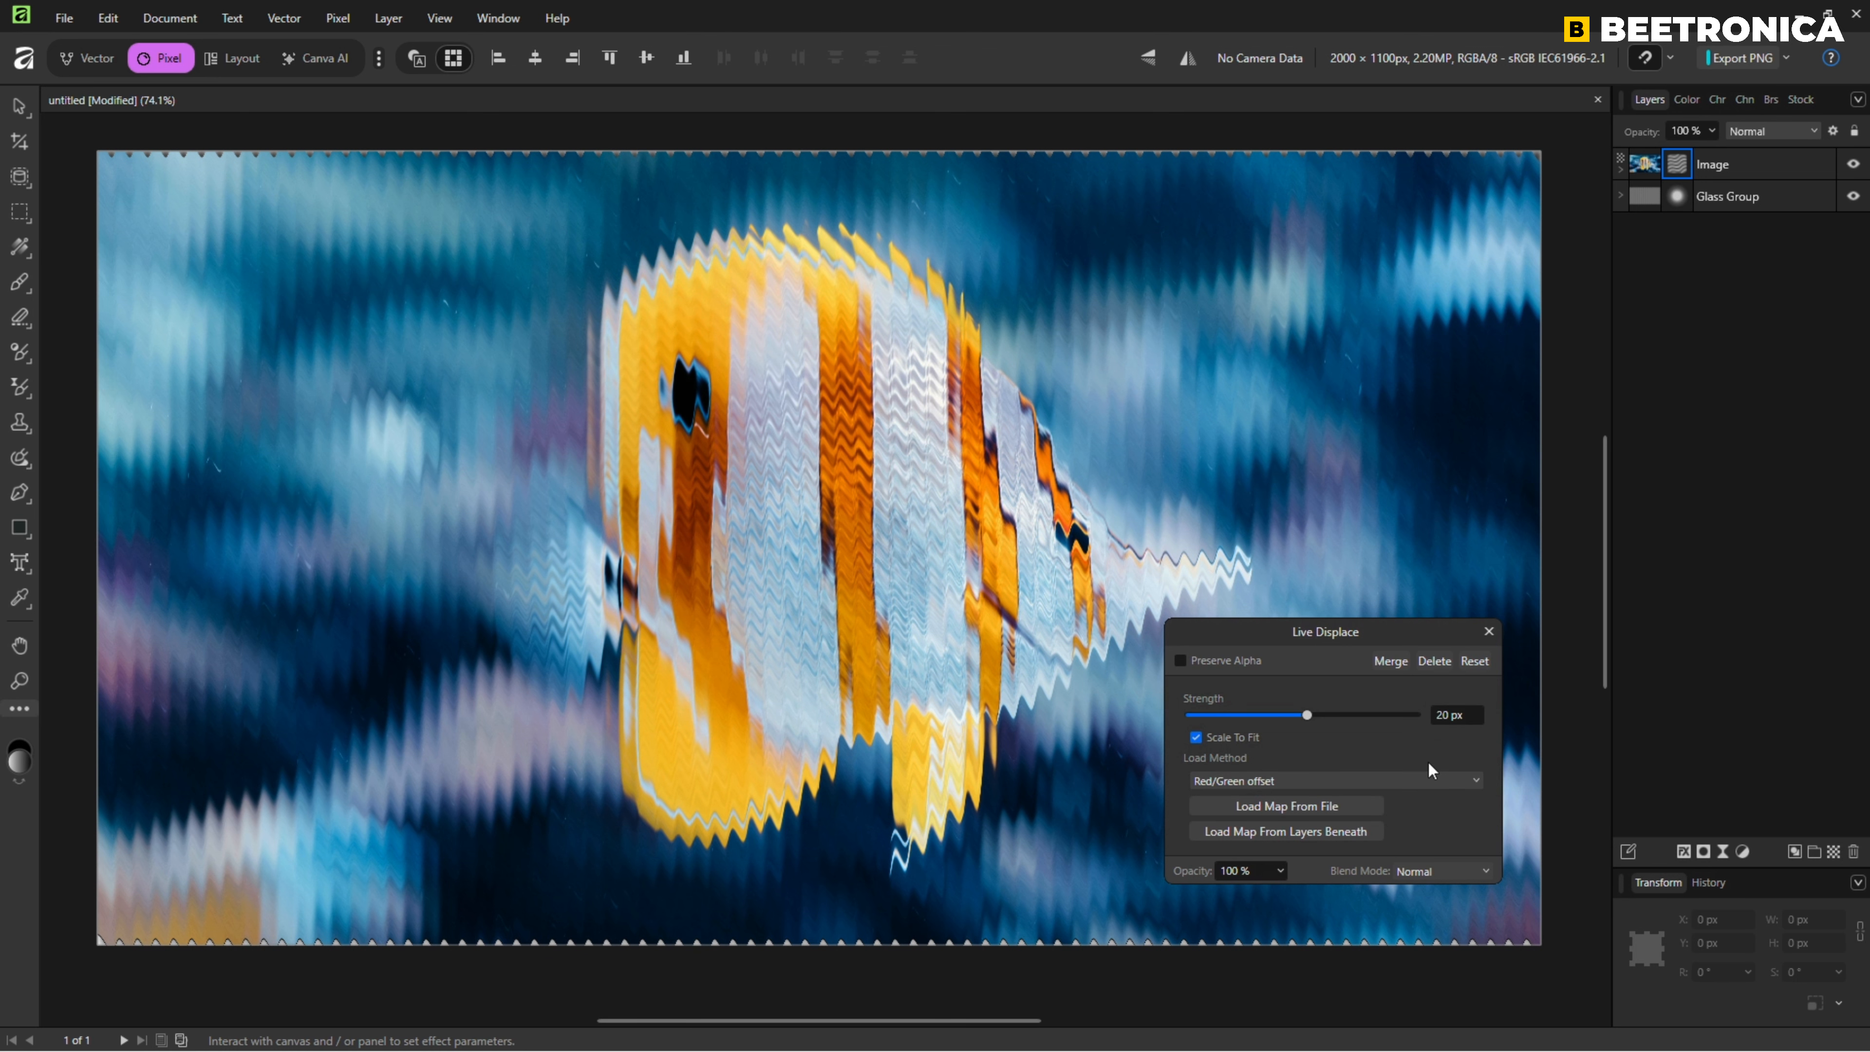
{"action": "left_click", "coordinate": [1487, 633]}
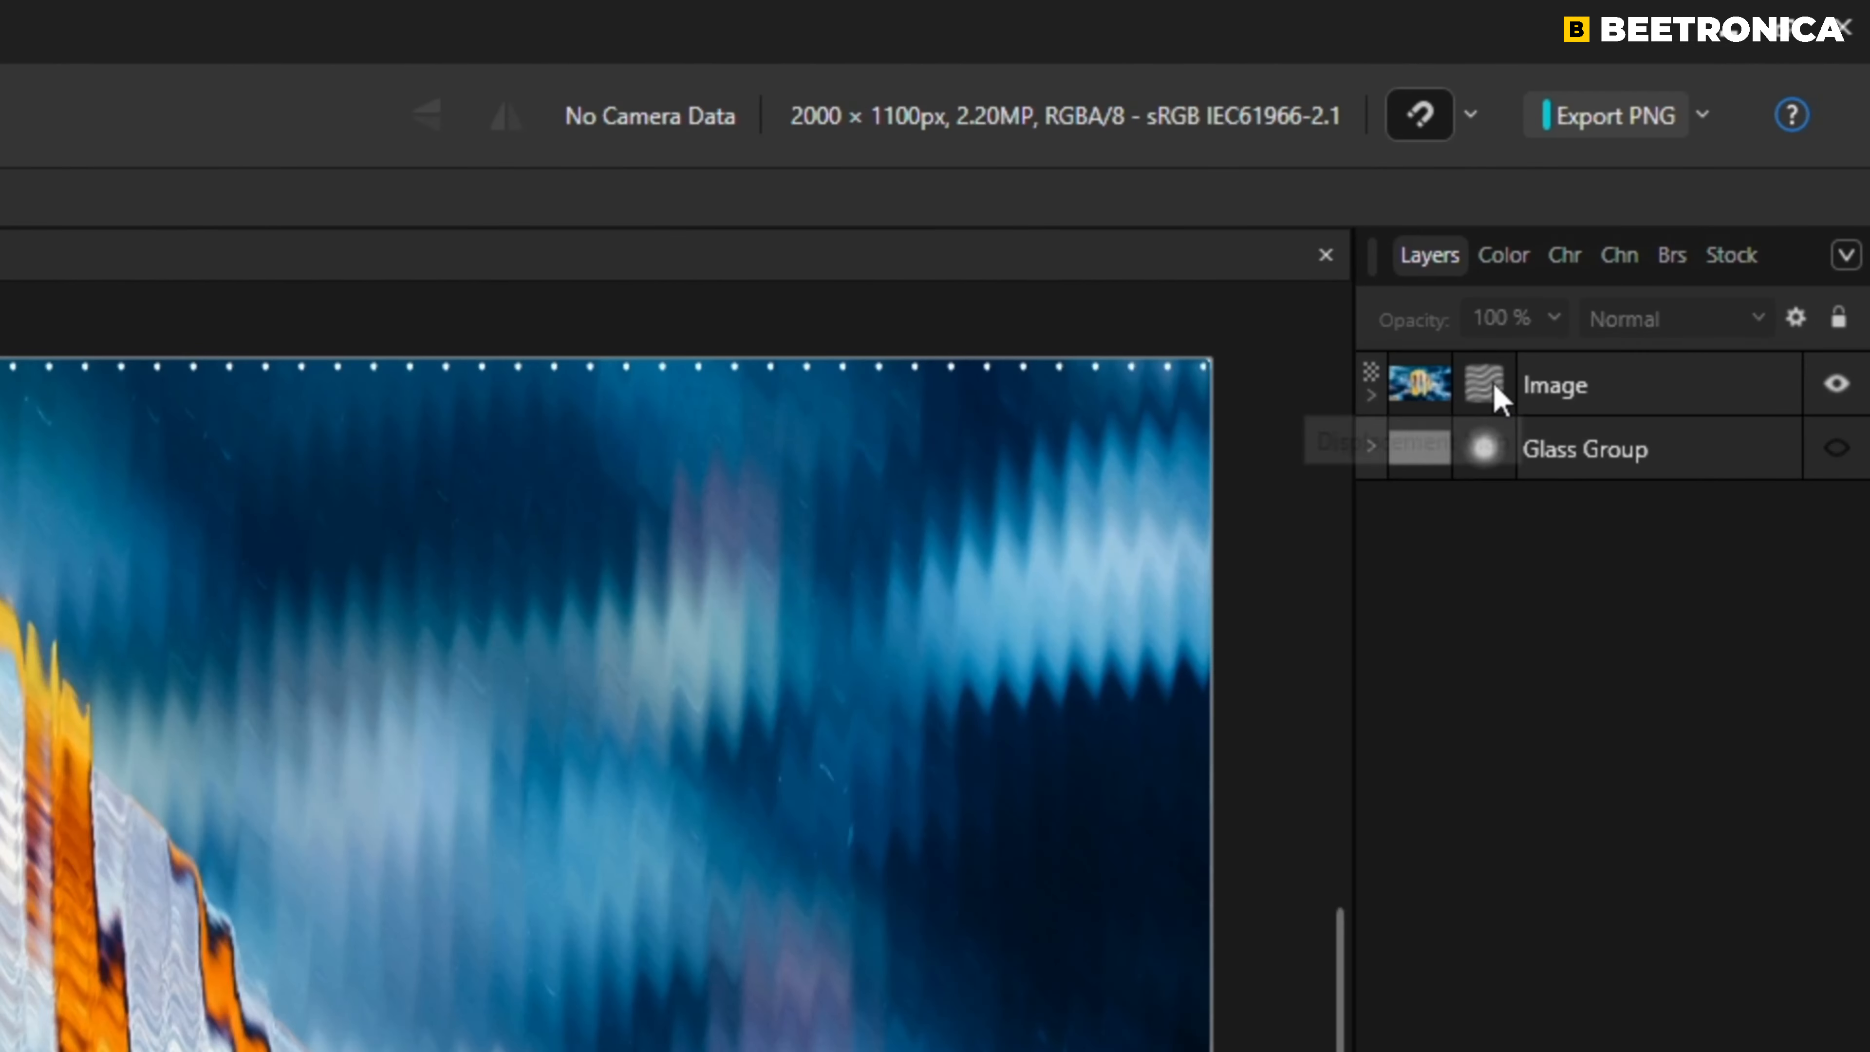
Reopen the Image layer's live Displace filter and readjust its strength to 20 px.
{"action": "double_click", "coordinate": [1681, 192]}
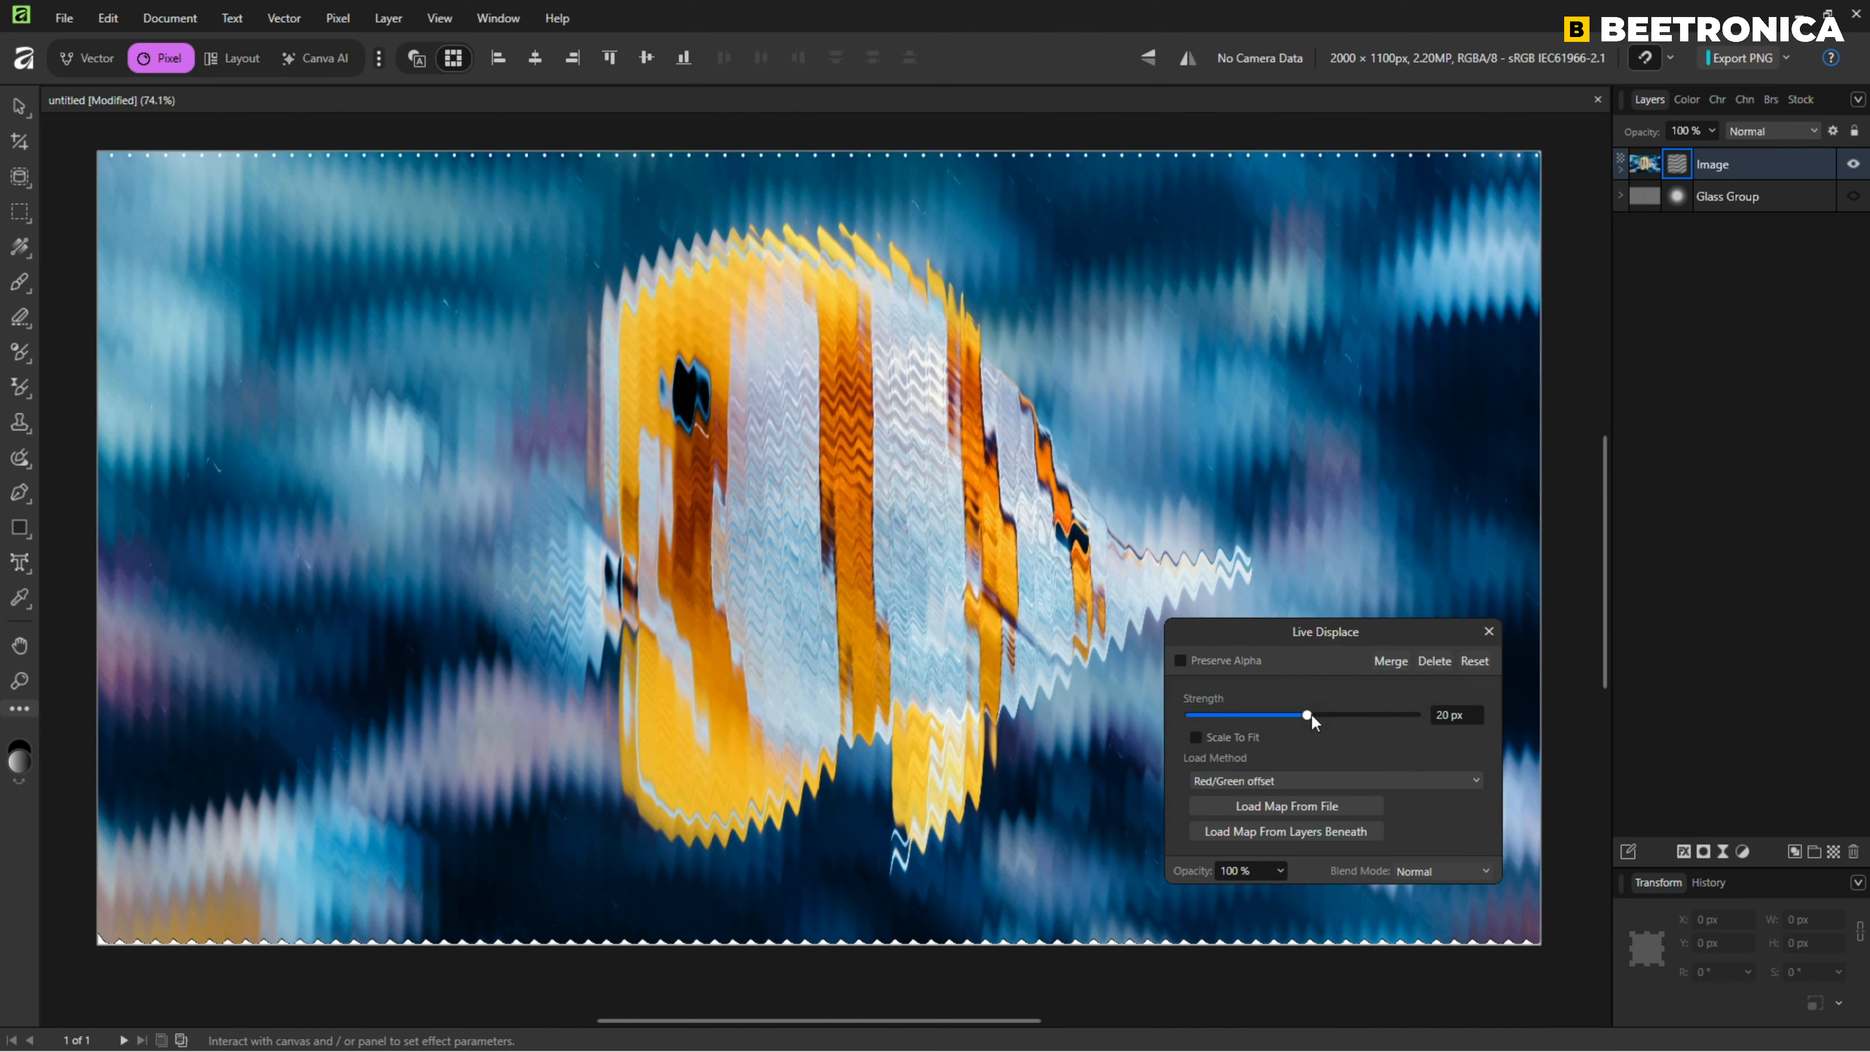
{"action": "mouse_move", "coordinate": [1312, 715]}
{"action": "left_mouse_down"}
{"action": "mouse_move", "coordinate": [1289, 715]}
{"action": "mouse_move", "coordinate": [1308, 713]}
{"action": "left_mouse_up"}
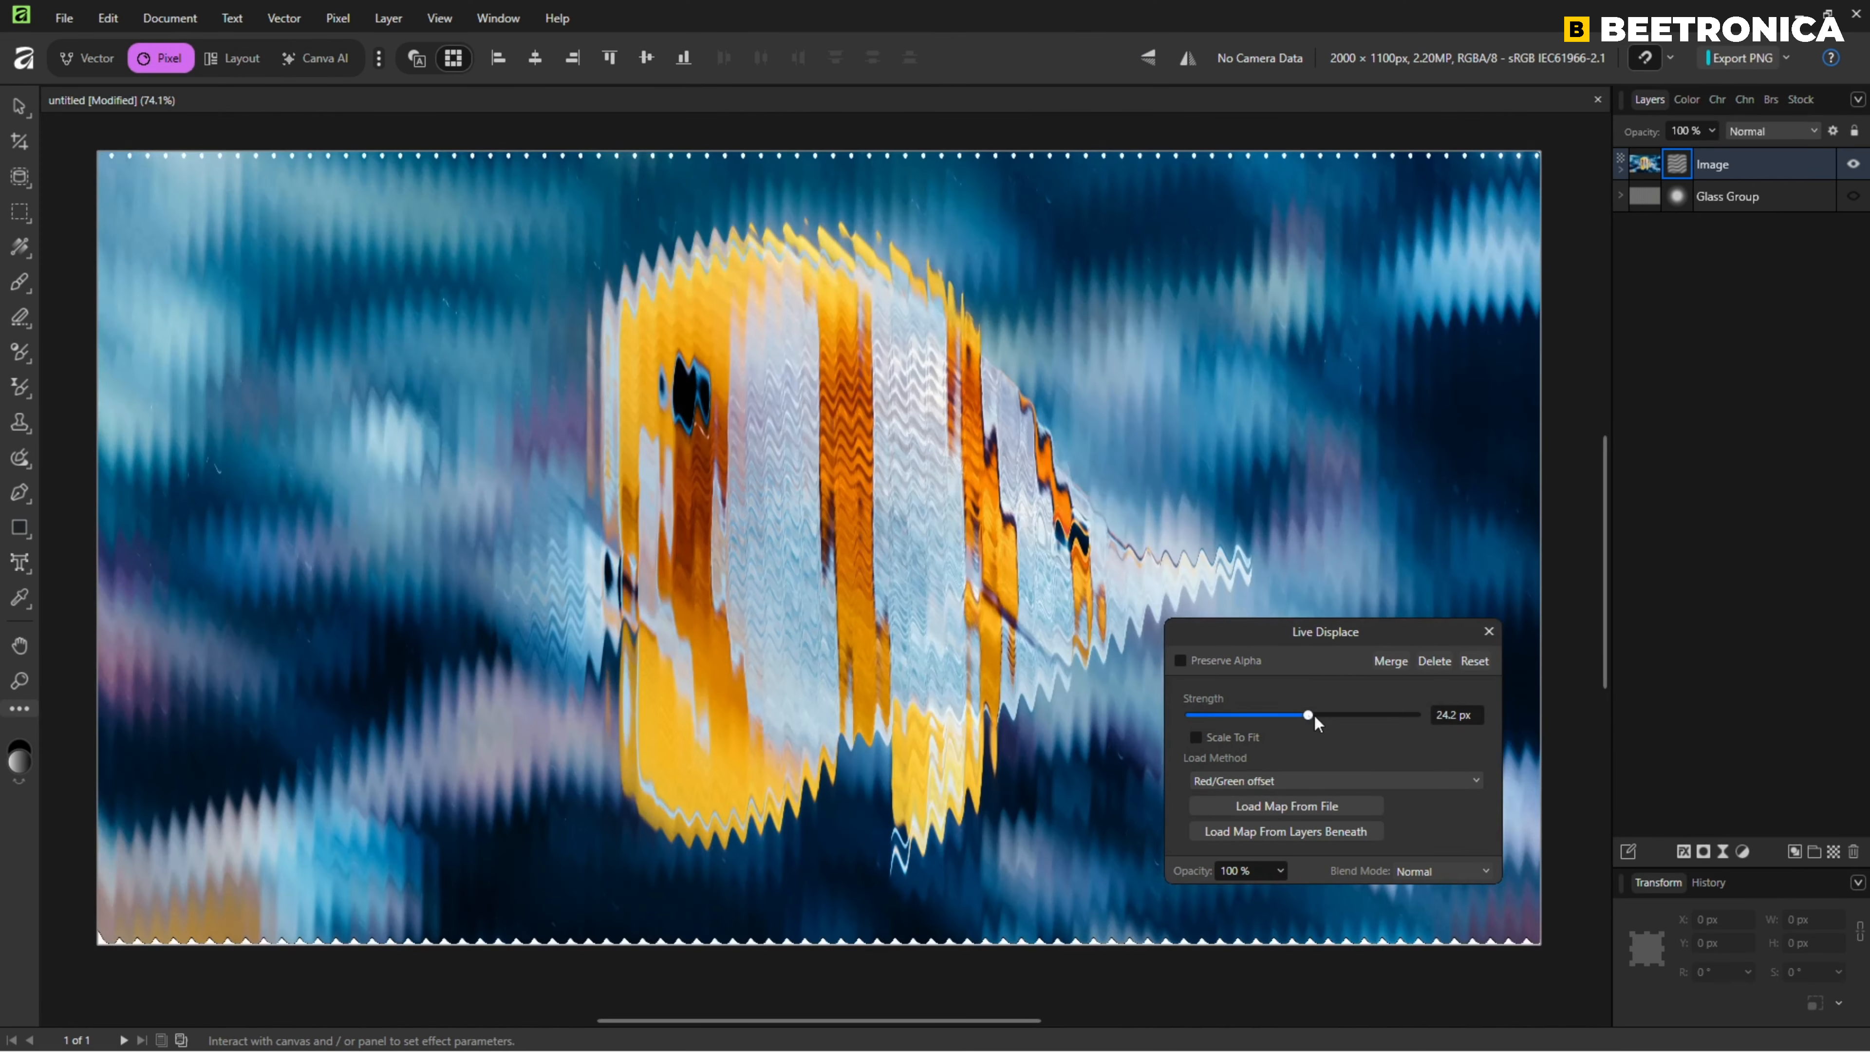
{"action": "left_click", "coordinate": [1487, 632]}
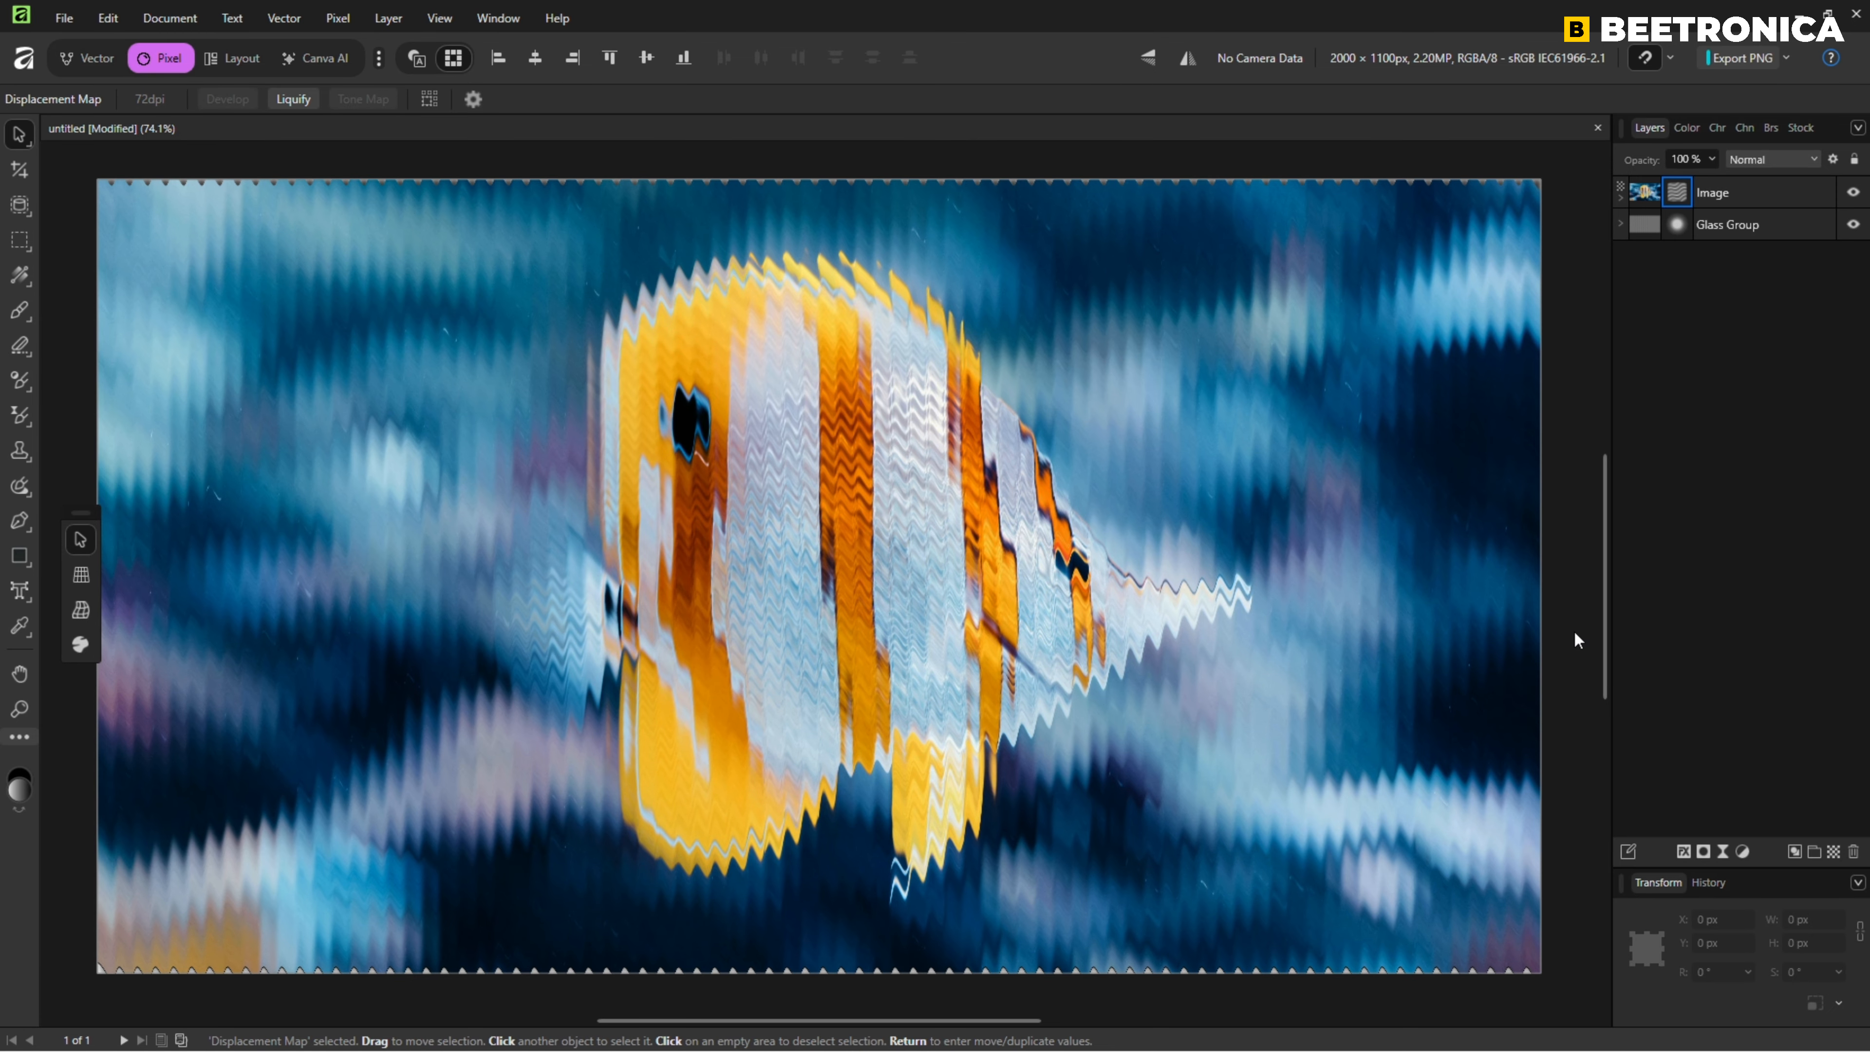
Hide the Image layer and export the whole document's stripe pattern as a PNG named glassfx.png.
{"action": "left_click", "coordinate": [1851, 193]}
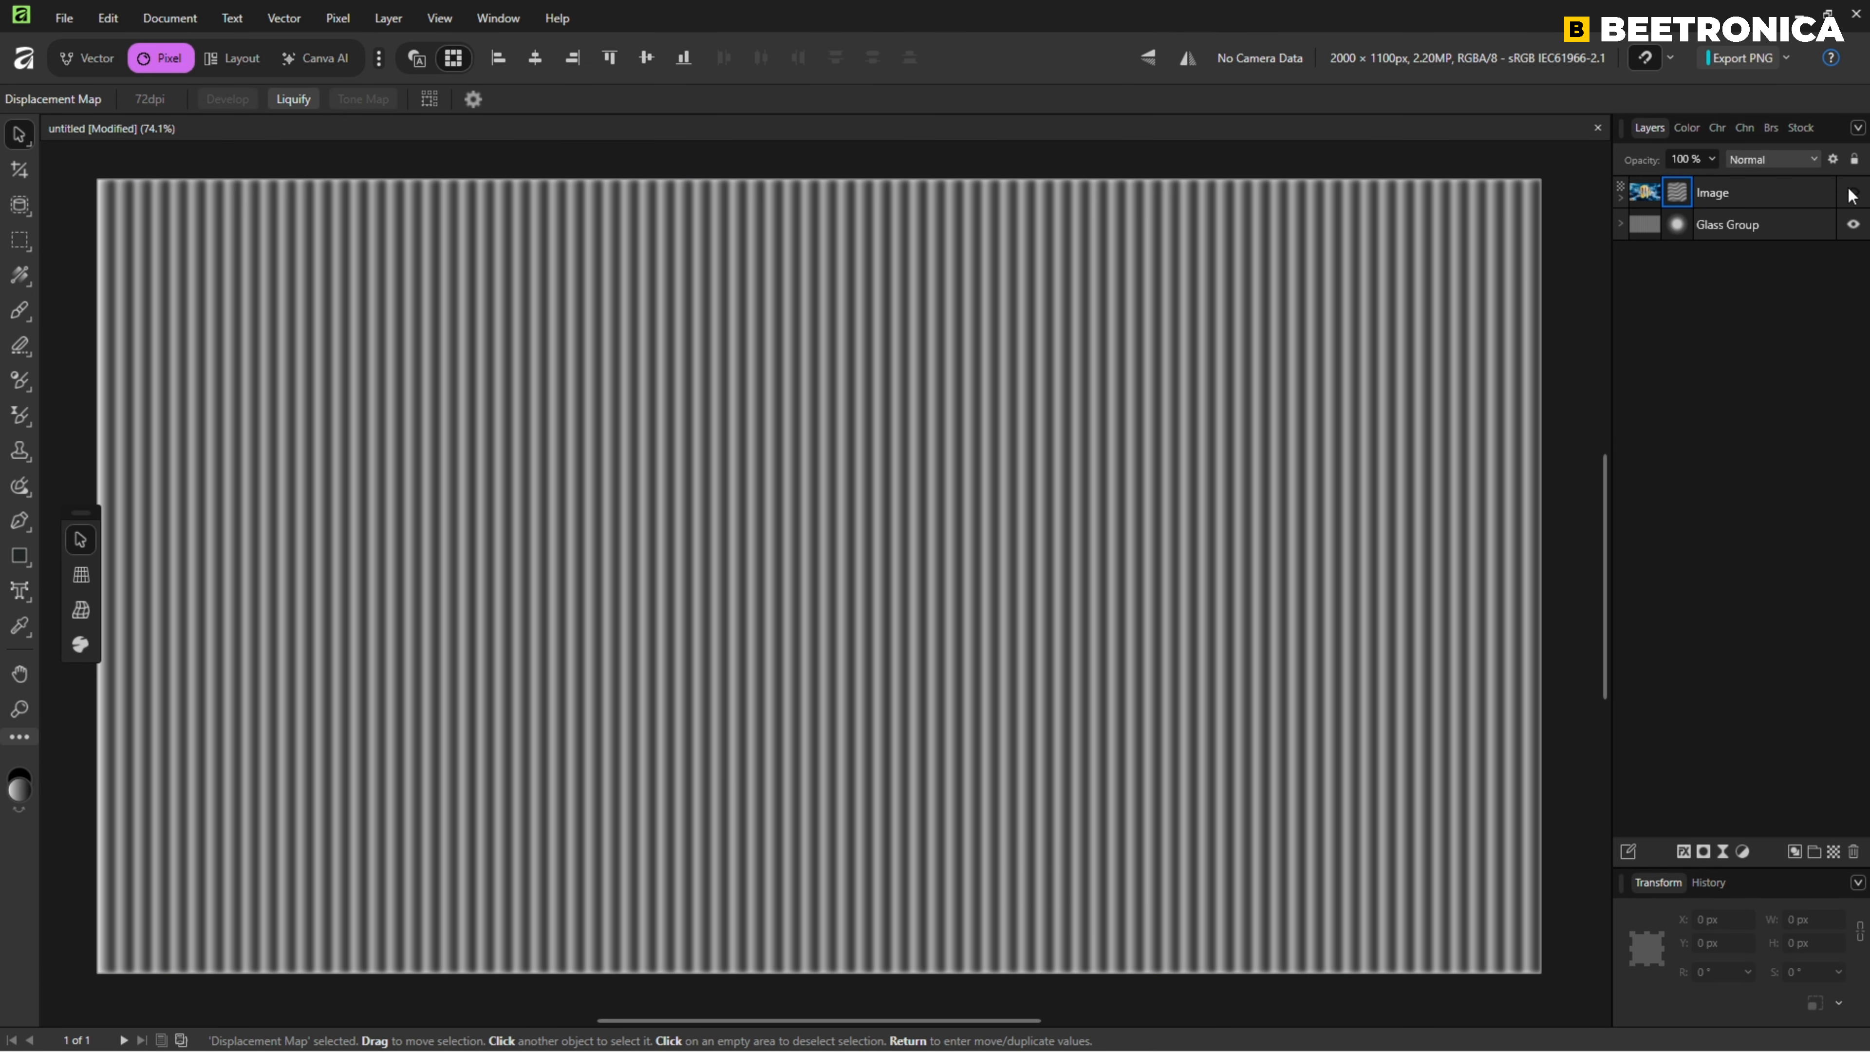
{"action": "left_click", "coordinate": [1782, 55]}
{"action": "left_click", "coordinate": [1606, 151]}
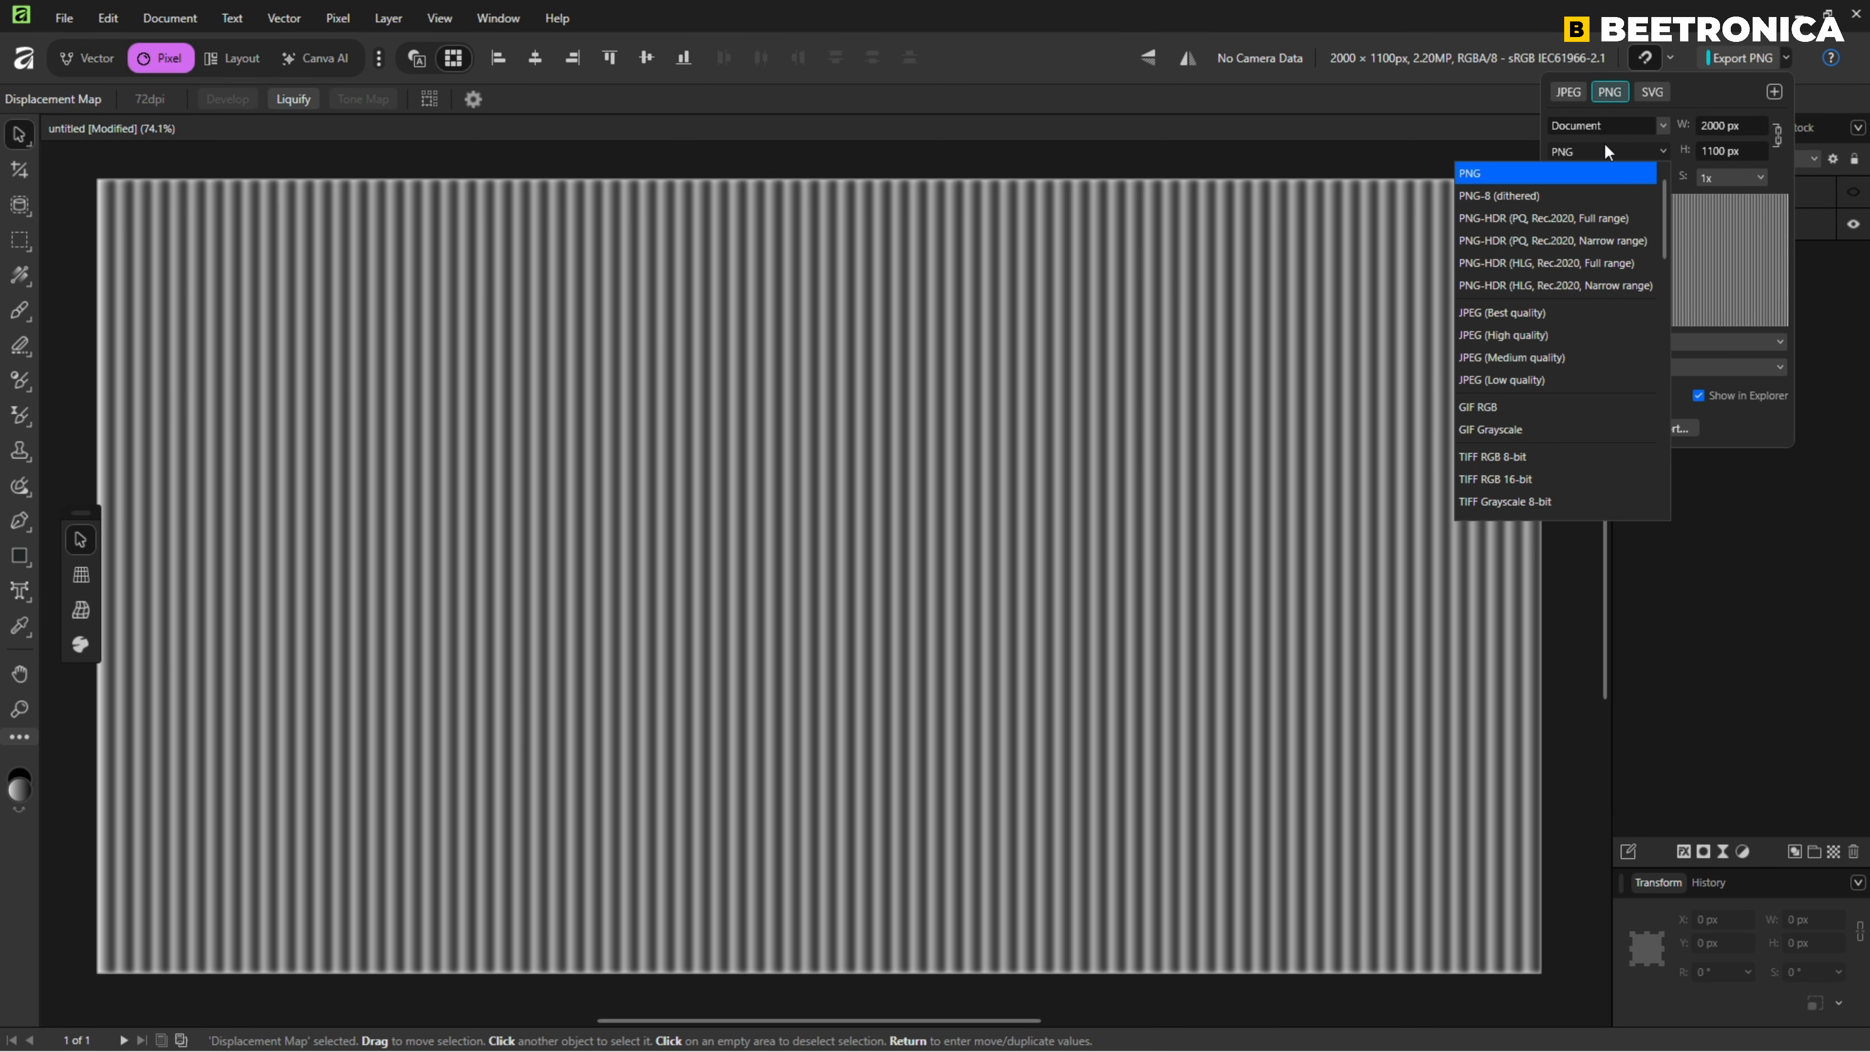
{"action": "left_click", "coordinate": [1503, 175]}
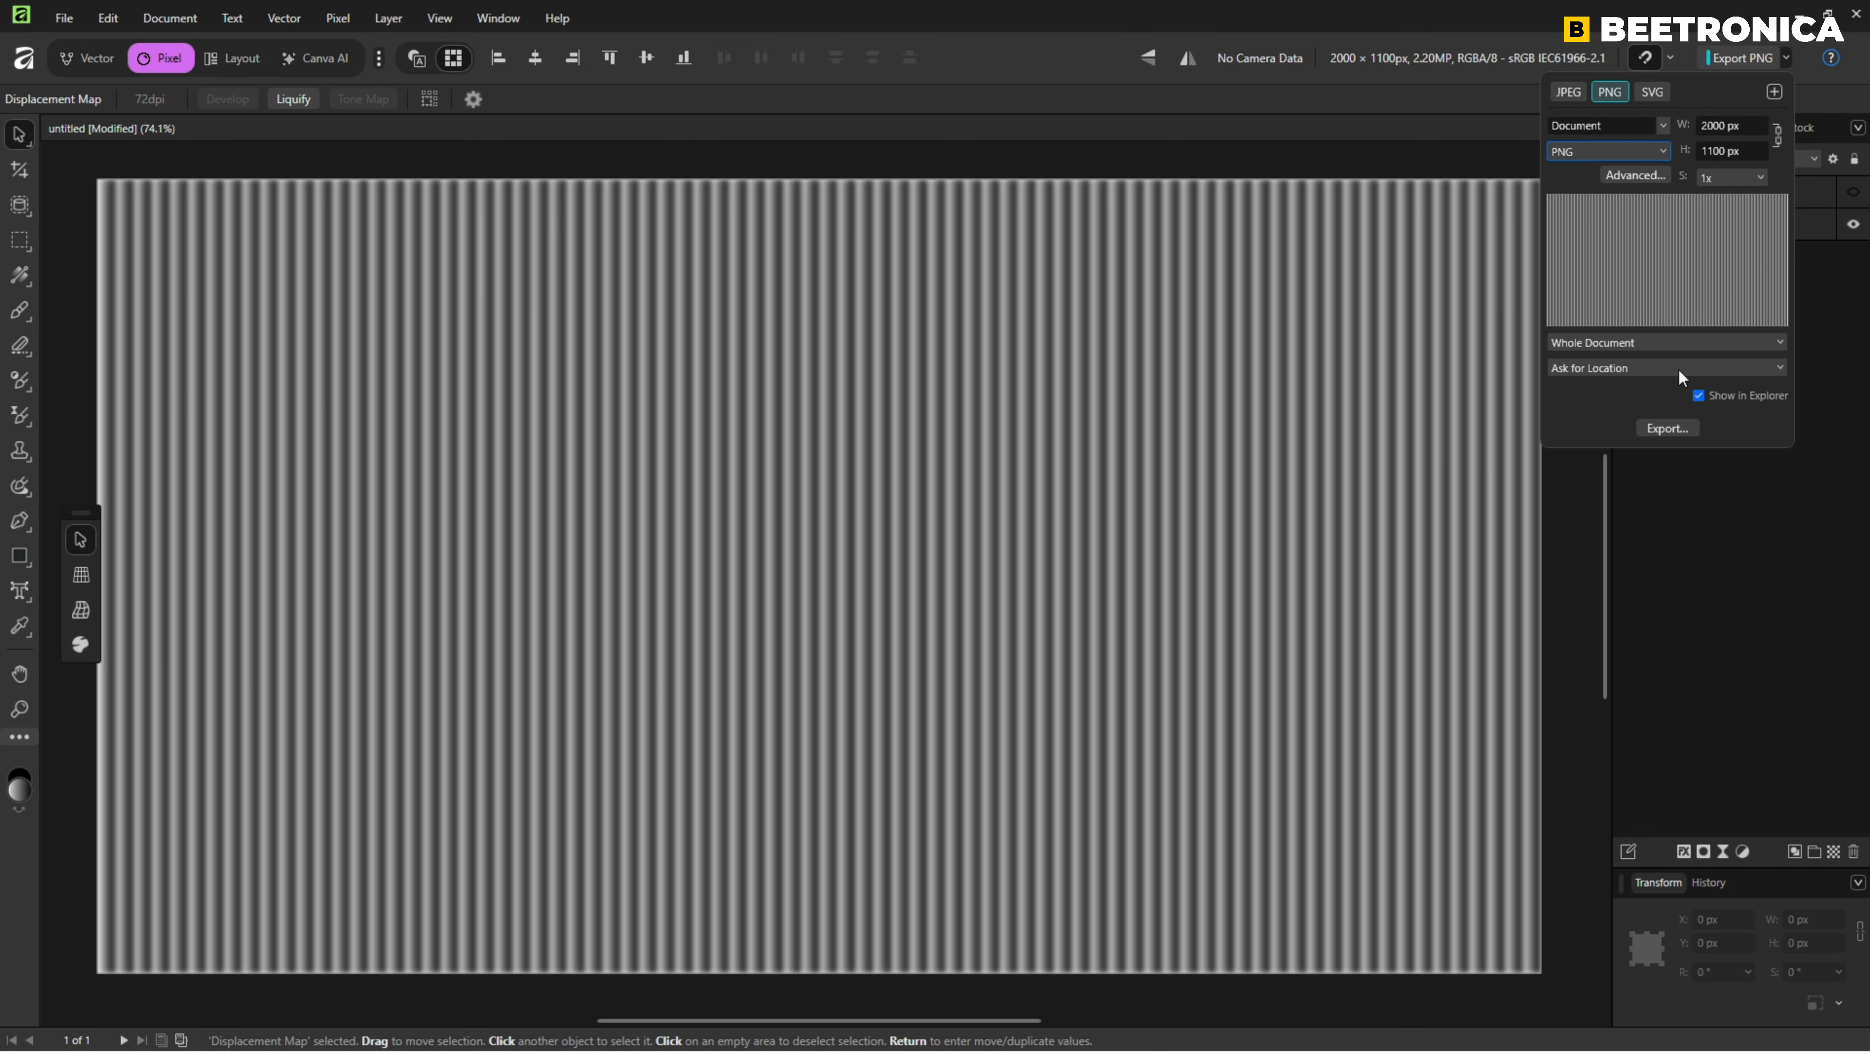
{"action": "left_click", "coordinate": [1666, 426]}
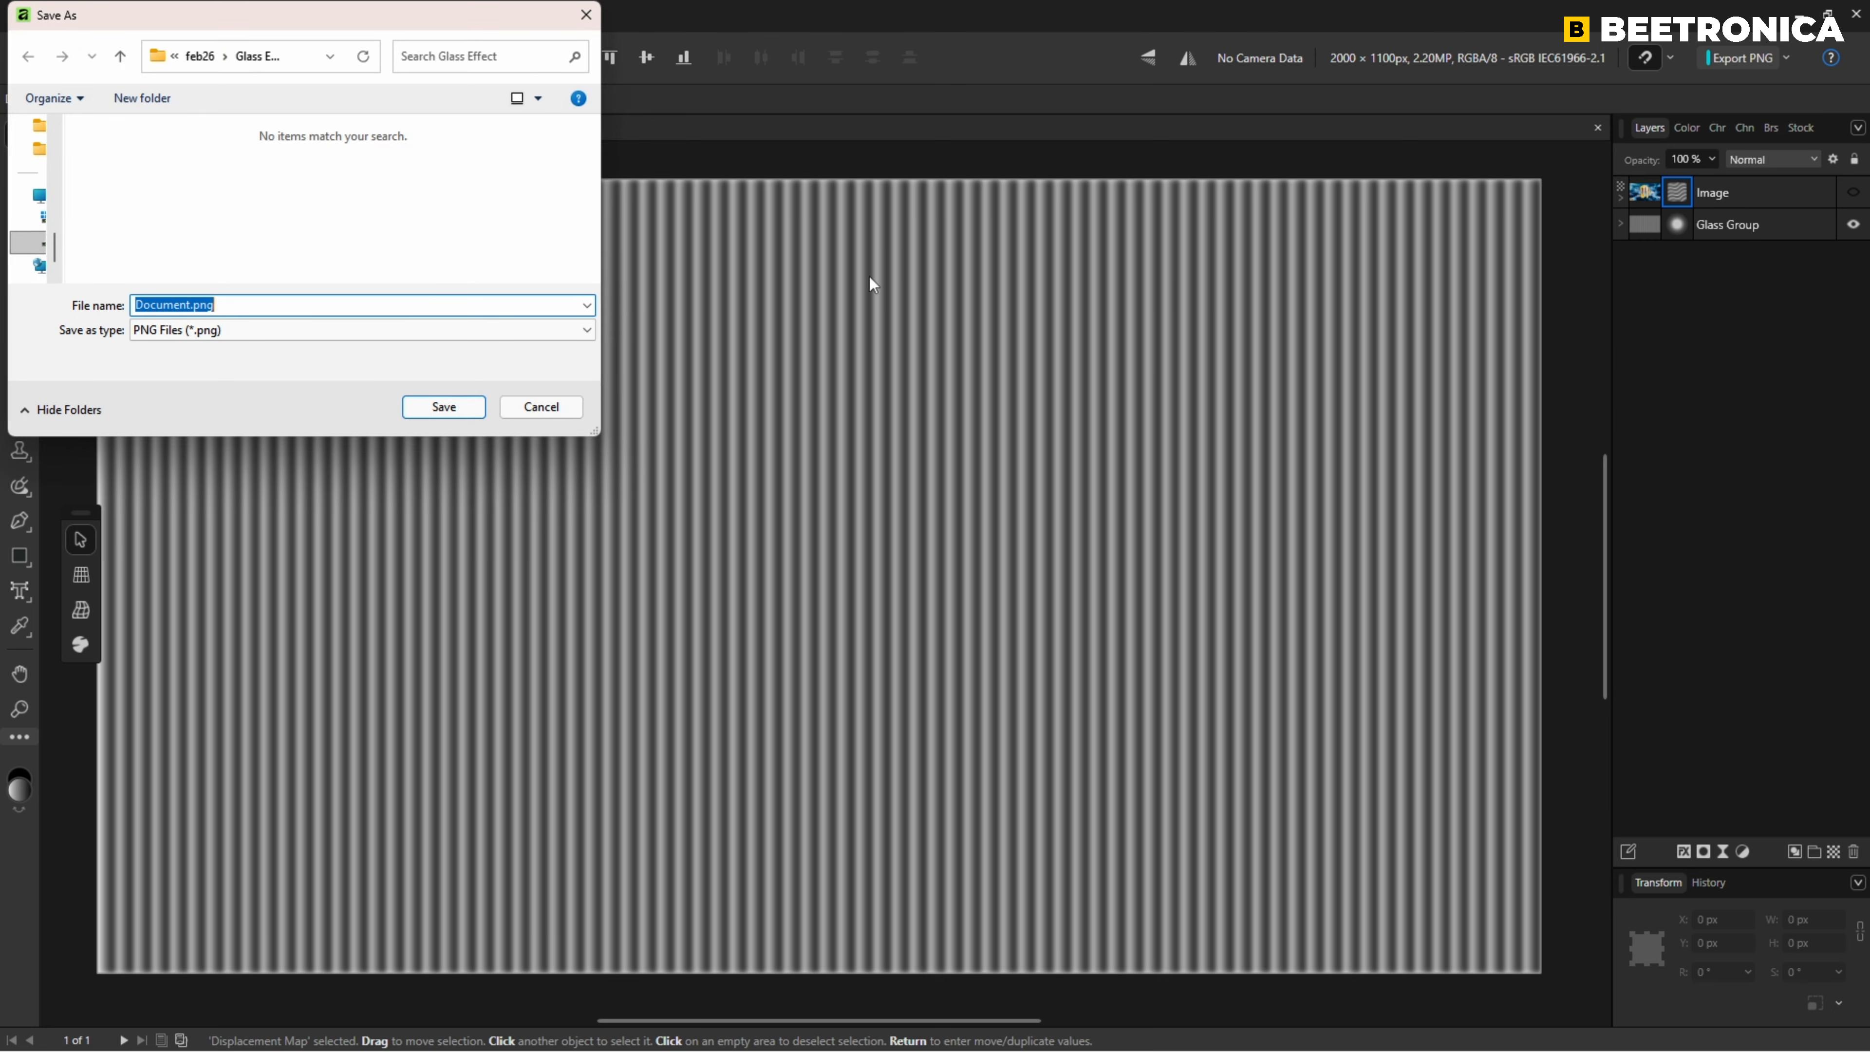
{"action": "type", "text": "glass"}
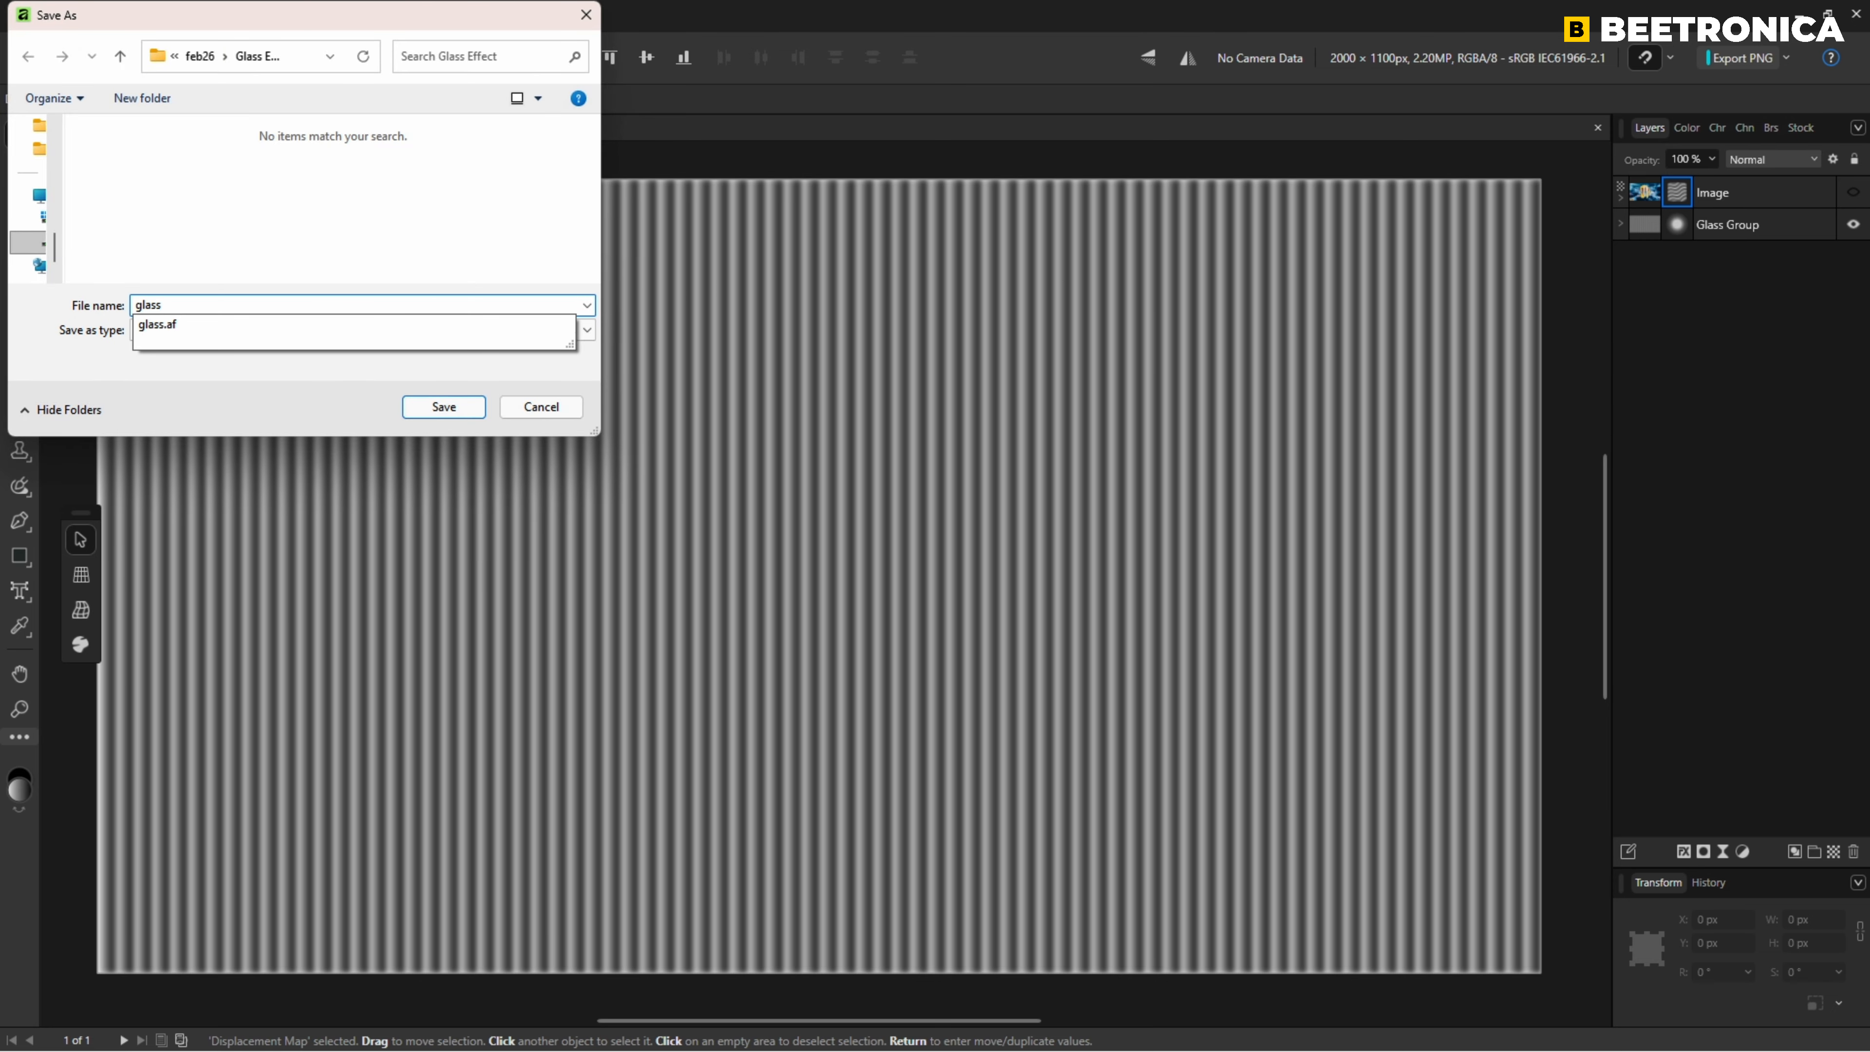
{"action": "key", "text": "Return"}
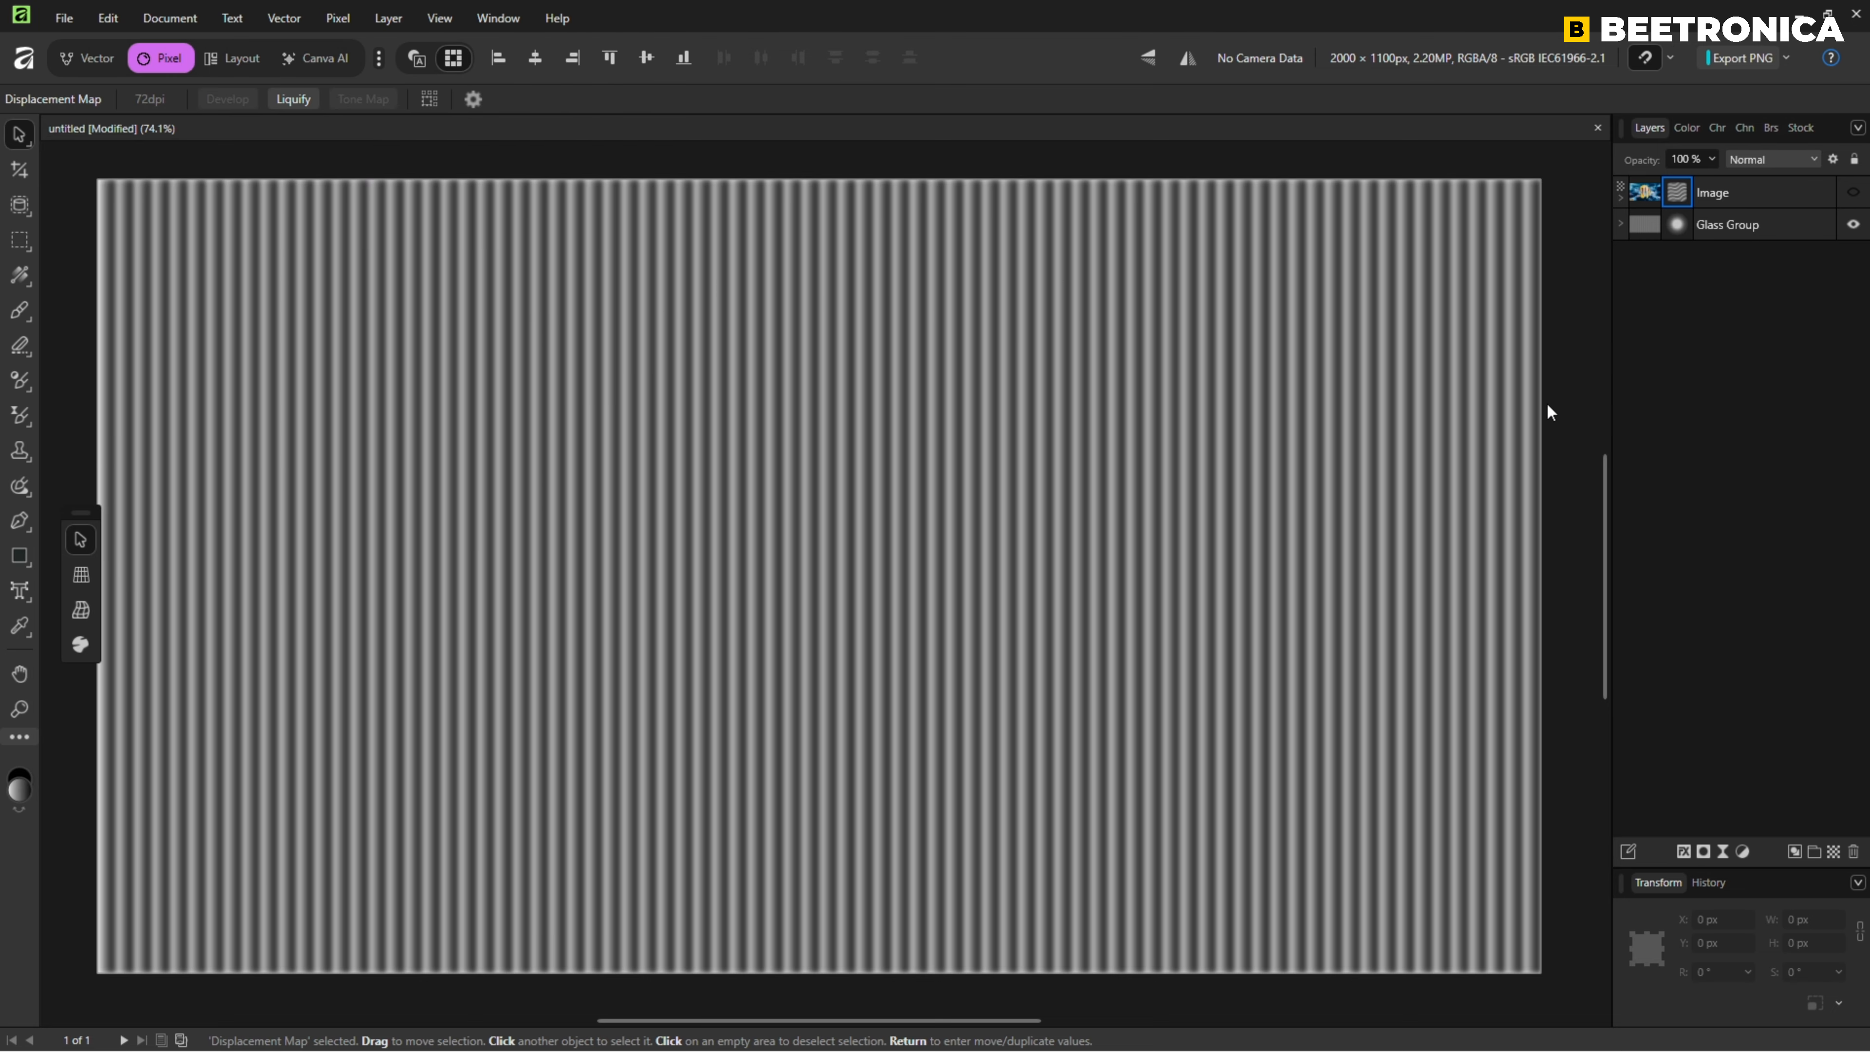
Show the Image layer with Glass Group hidden, and delete the Image layer's live Displace filter.
{"action": "left_click", "coordinate": [1853, 193]}
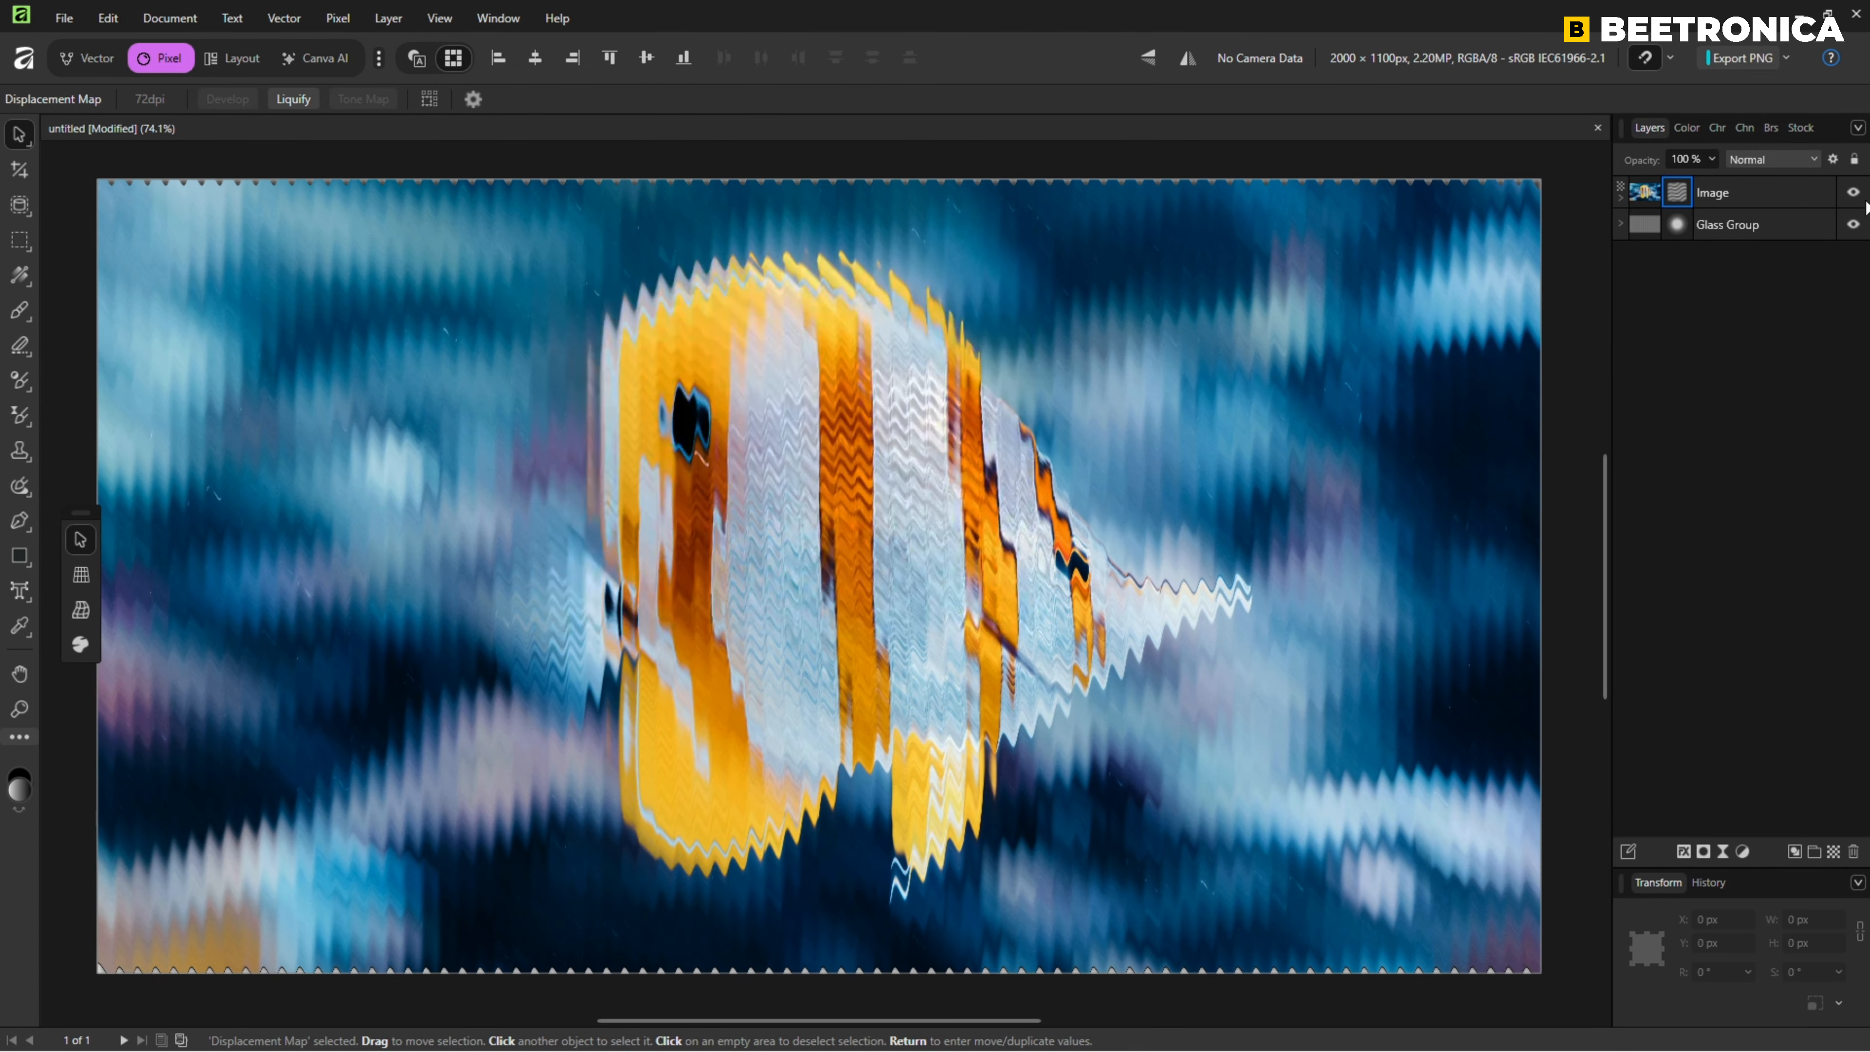
{"action": "left_click", "coordinate": [1853, 224]}
{"action": "right_click", "coordinate": [1678, 193]}
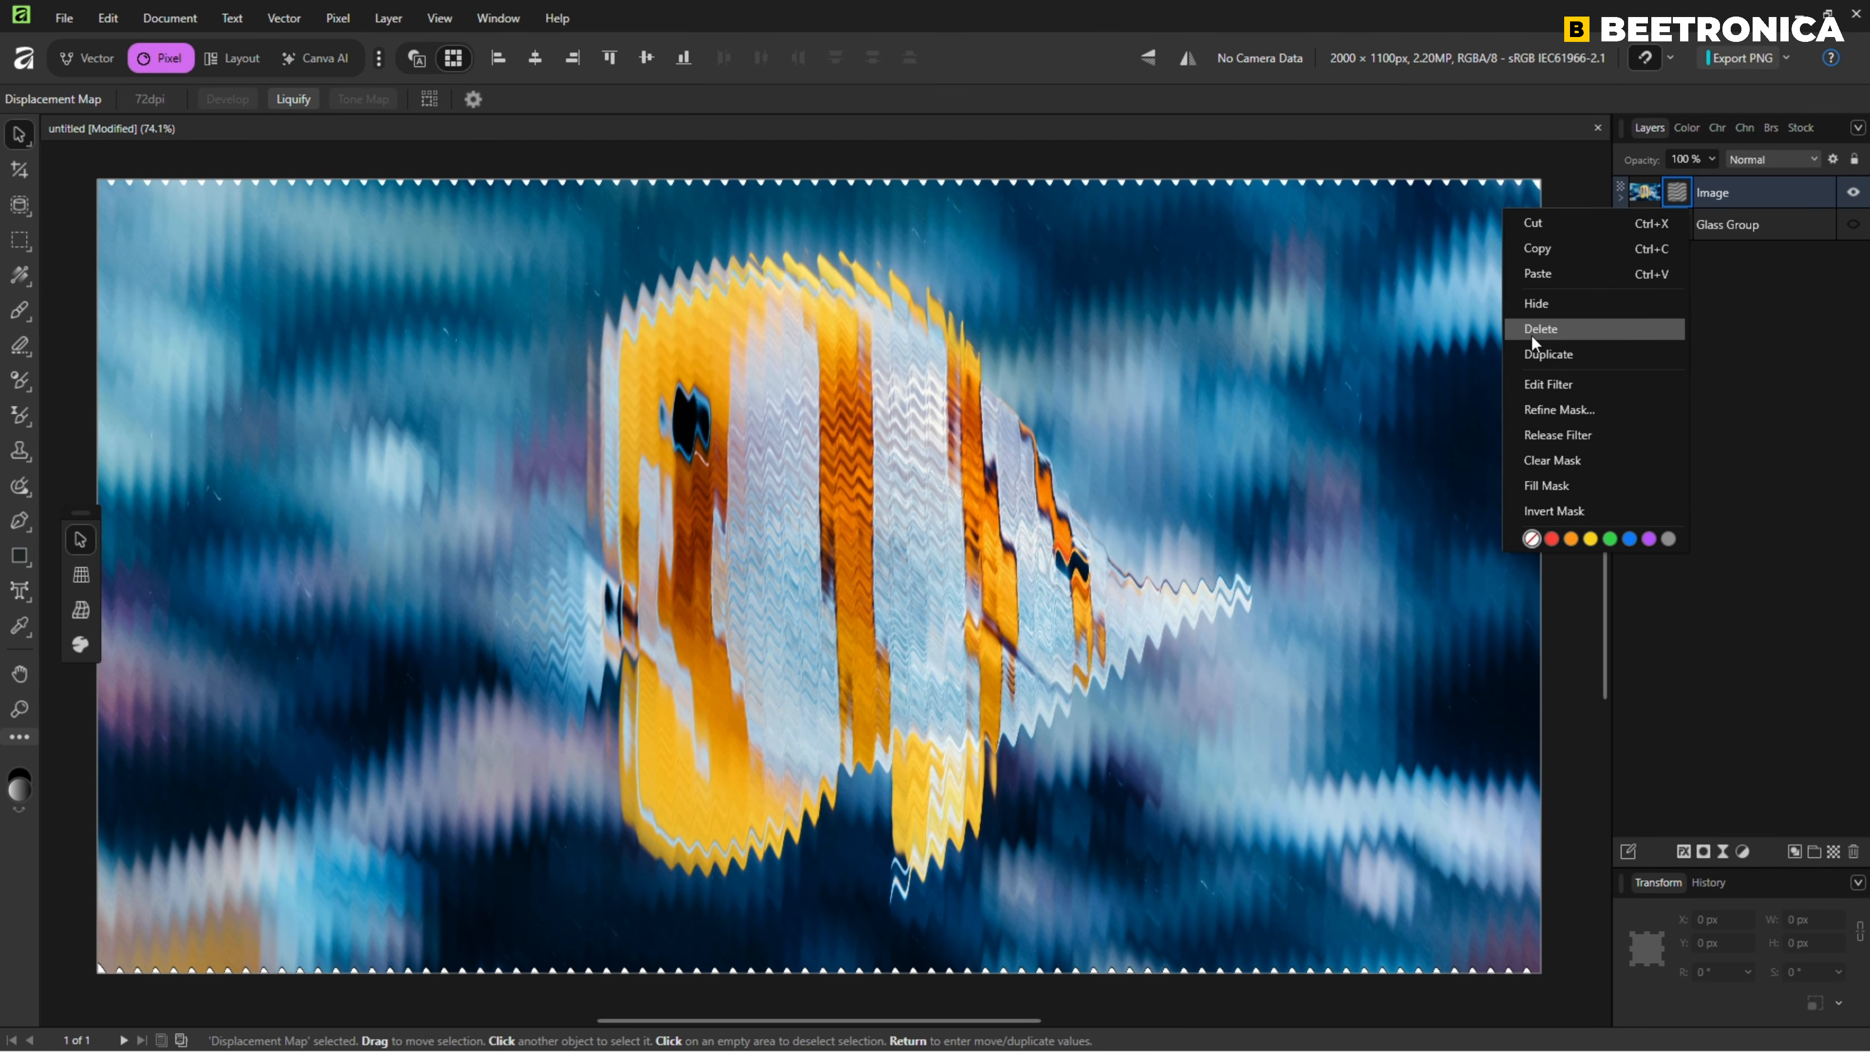
{"action": "left_click", "coordinate": [1544, 333]}
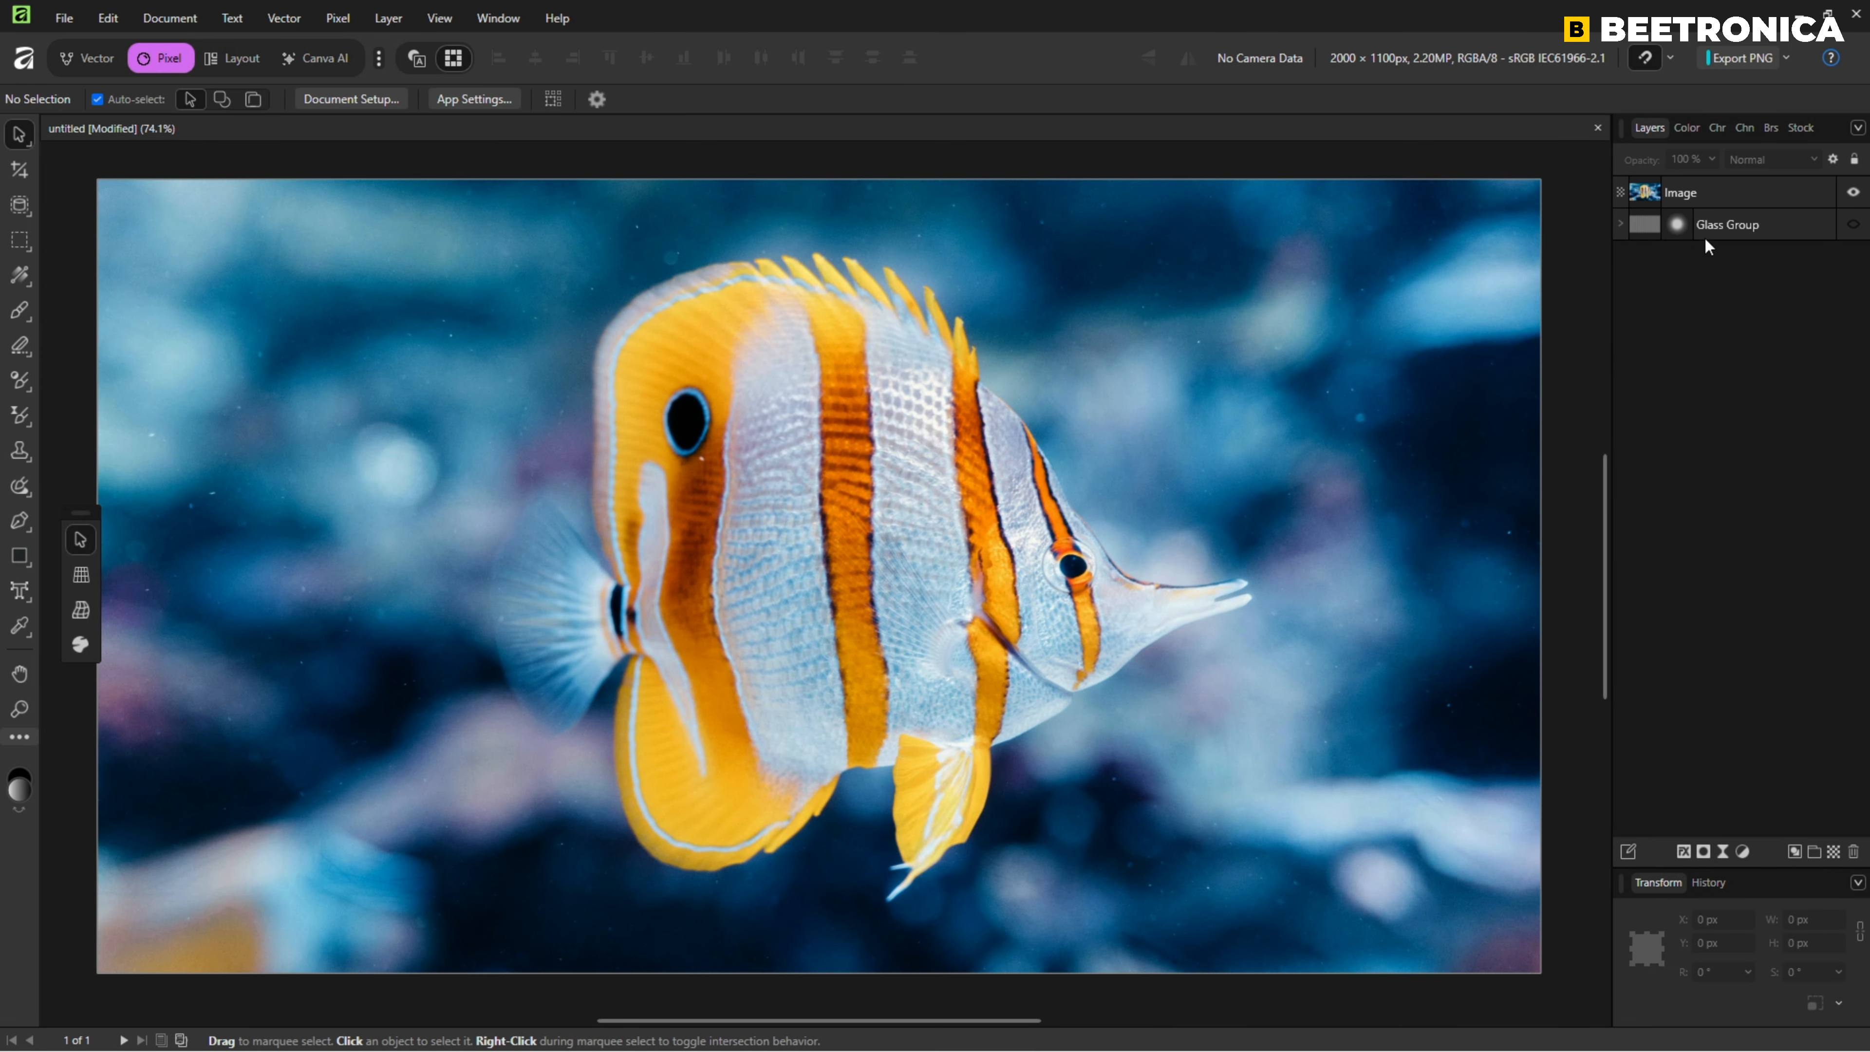
Add a new live Displace filter to the Image layer with its map loaded from glassfx.png, and raise its strength.
{"action": "left_click", "coordinate": [1740, 192]}
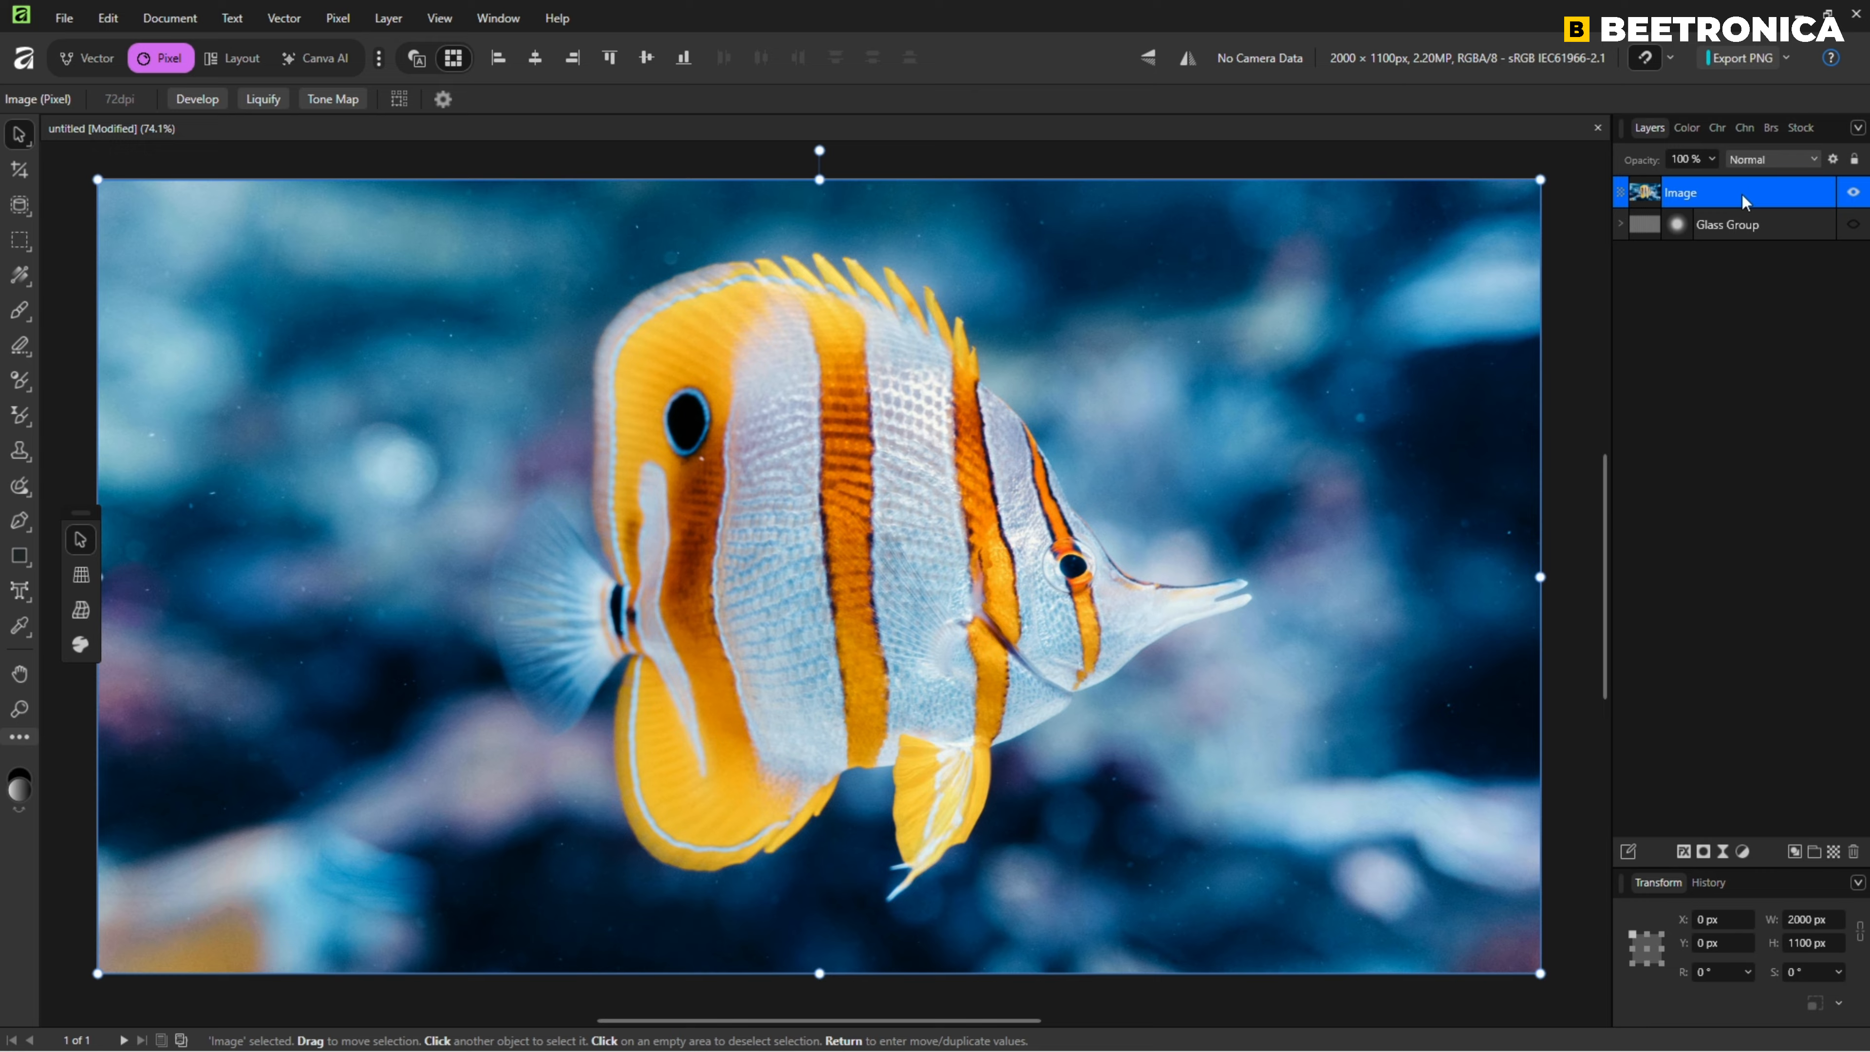
{"action": "left_click", "coordinate": [1722, 856]}
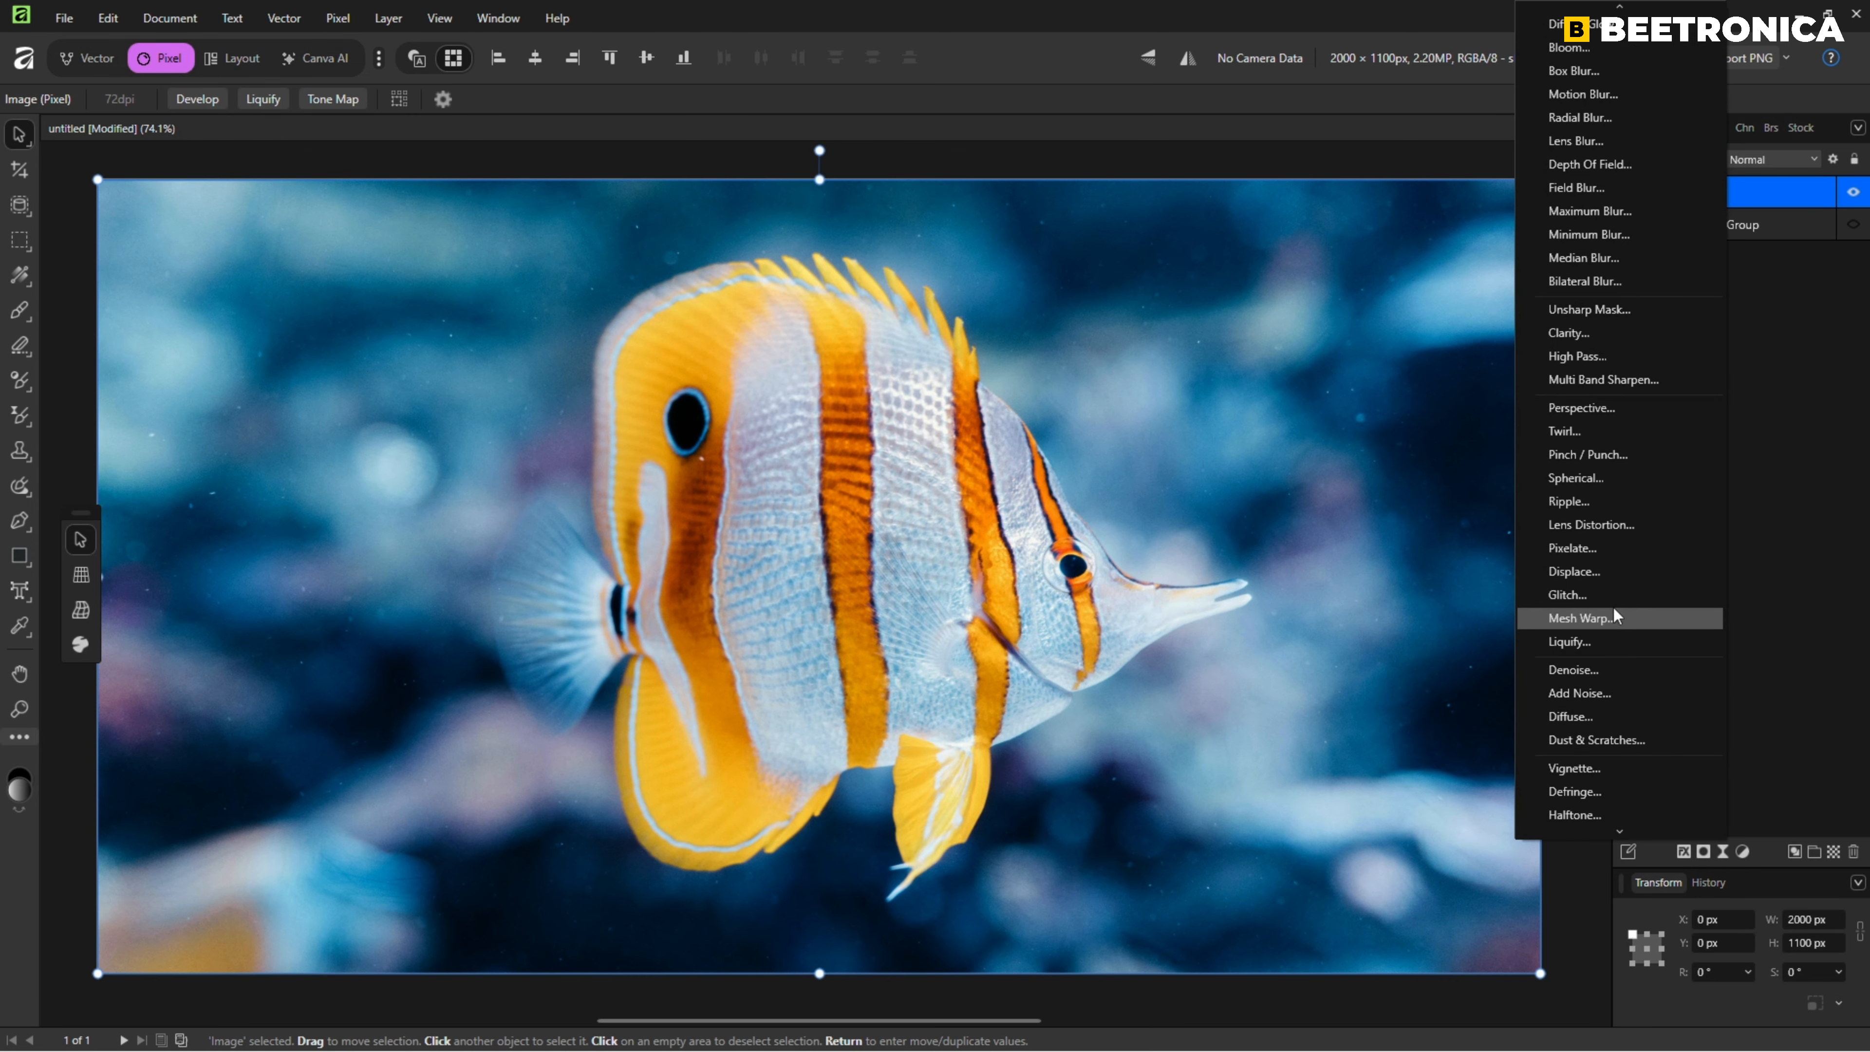
{"action": "left_click", "coordinate": [1601, 573]}
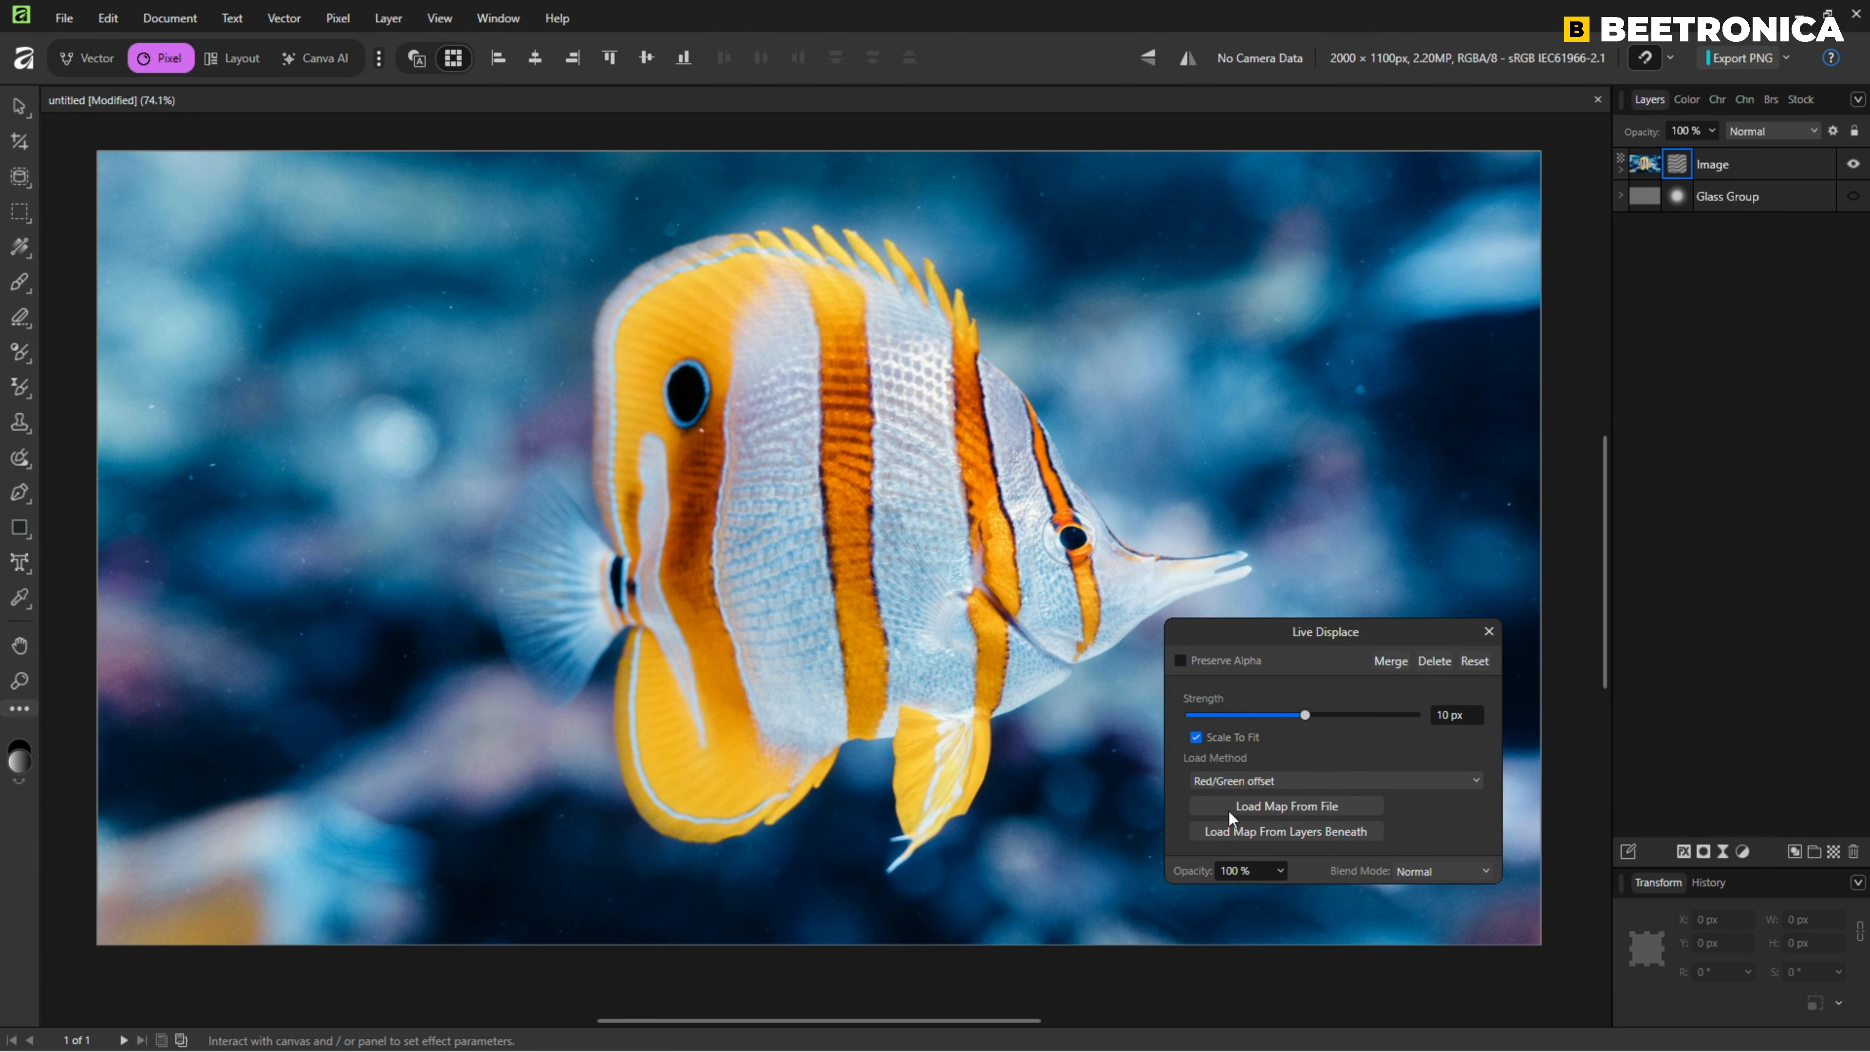
{"action": "left_click", "coordinate": [1284, 805]}
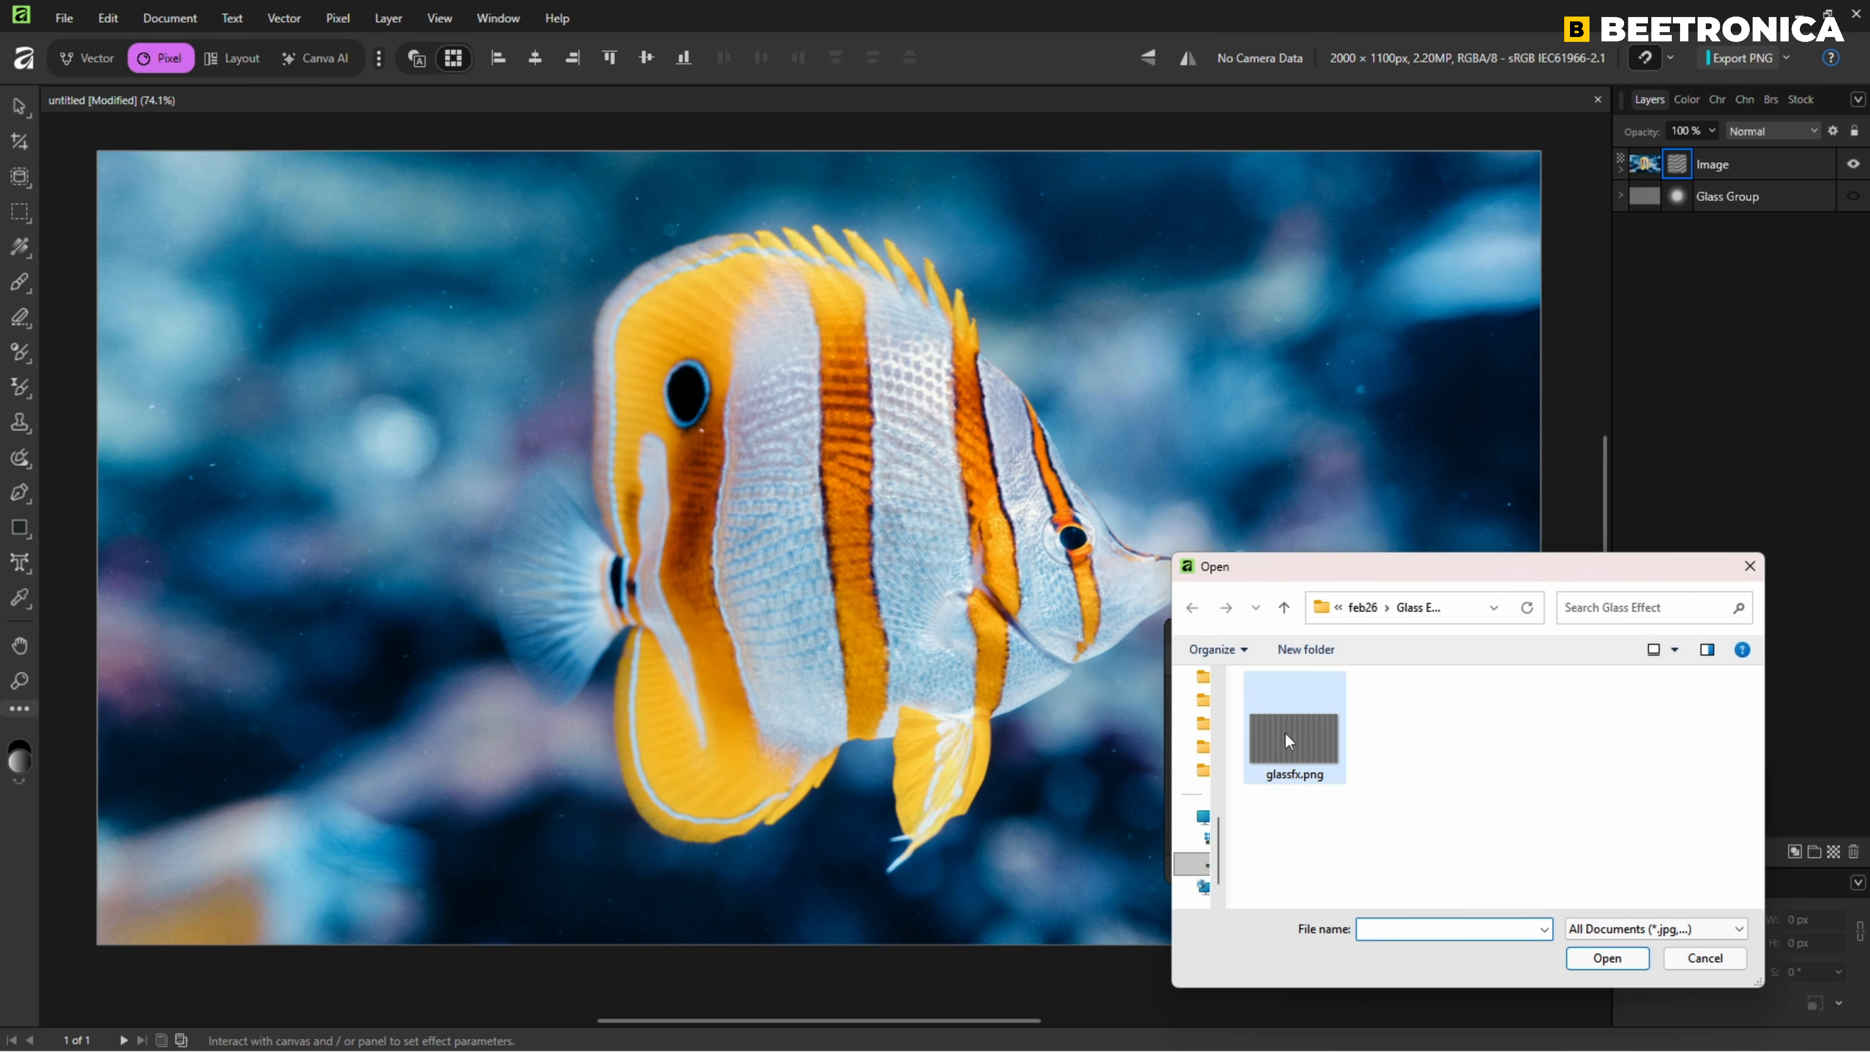
{"action": "left_click", "coordinate": [1285, 737]}
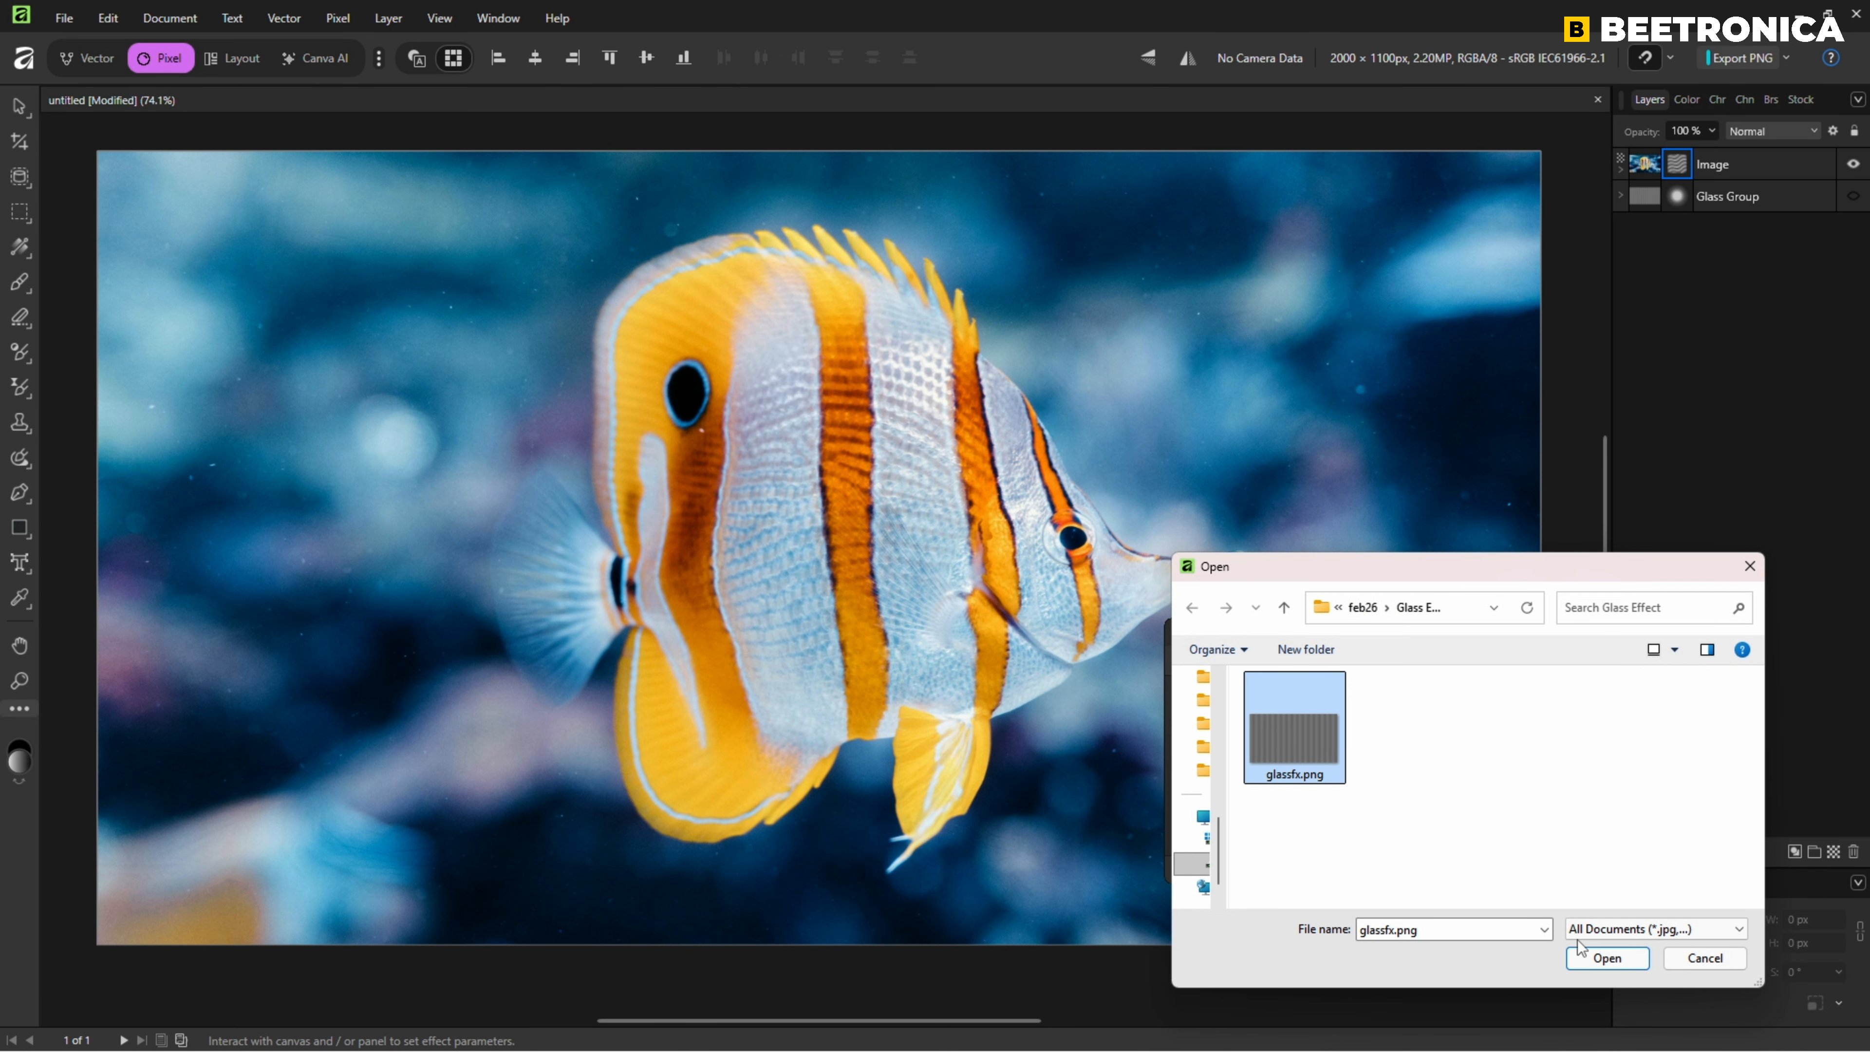
{"action": "left_click", "coordinate": [1595, 956]}
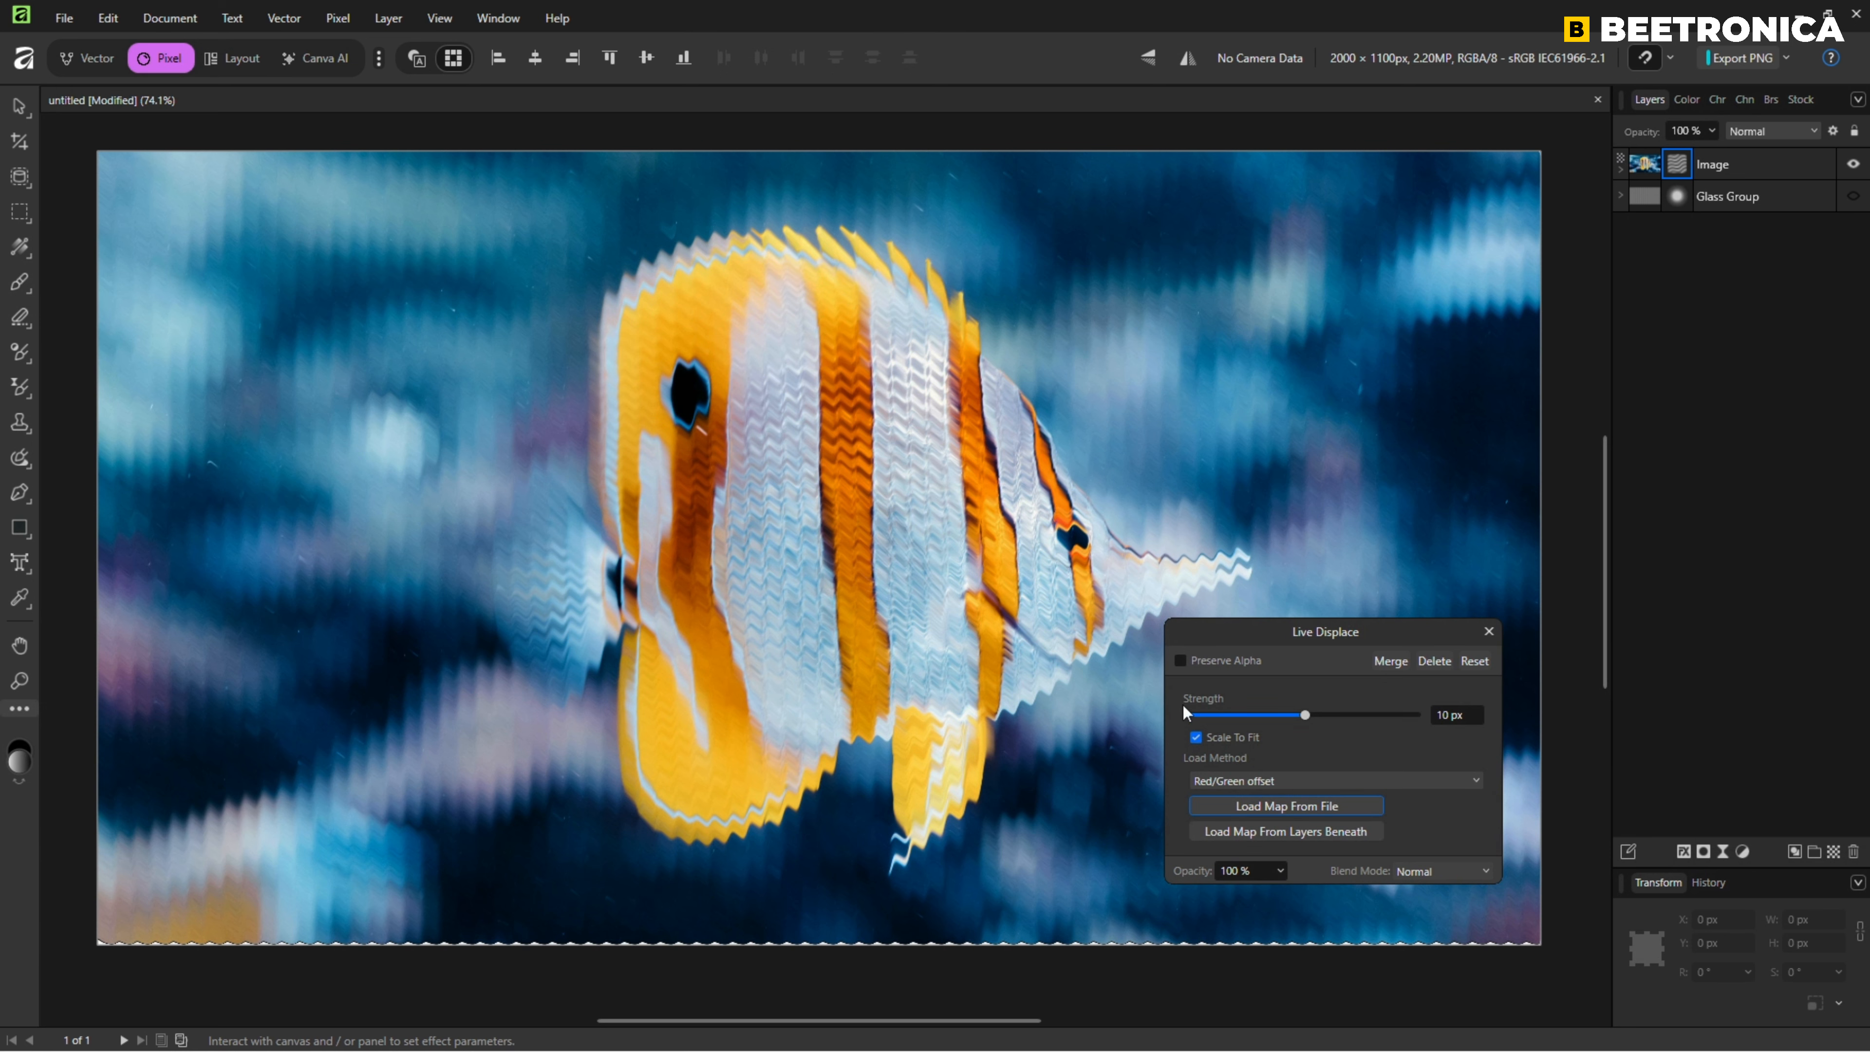
{"action": "left_click_drag", "start_coordinate": [1306, 716], "coordinate": [1309, 714]}
{"action": "left_click", "coordinate": [1489, 631]}
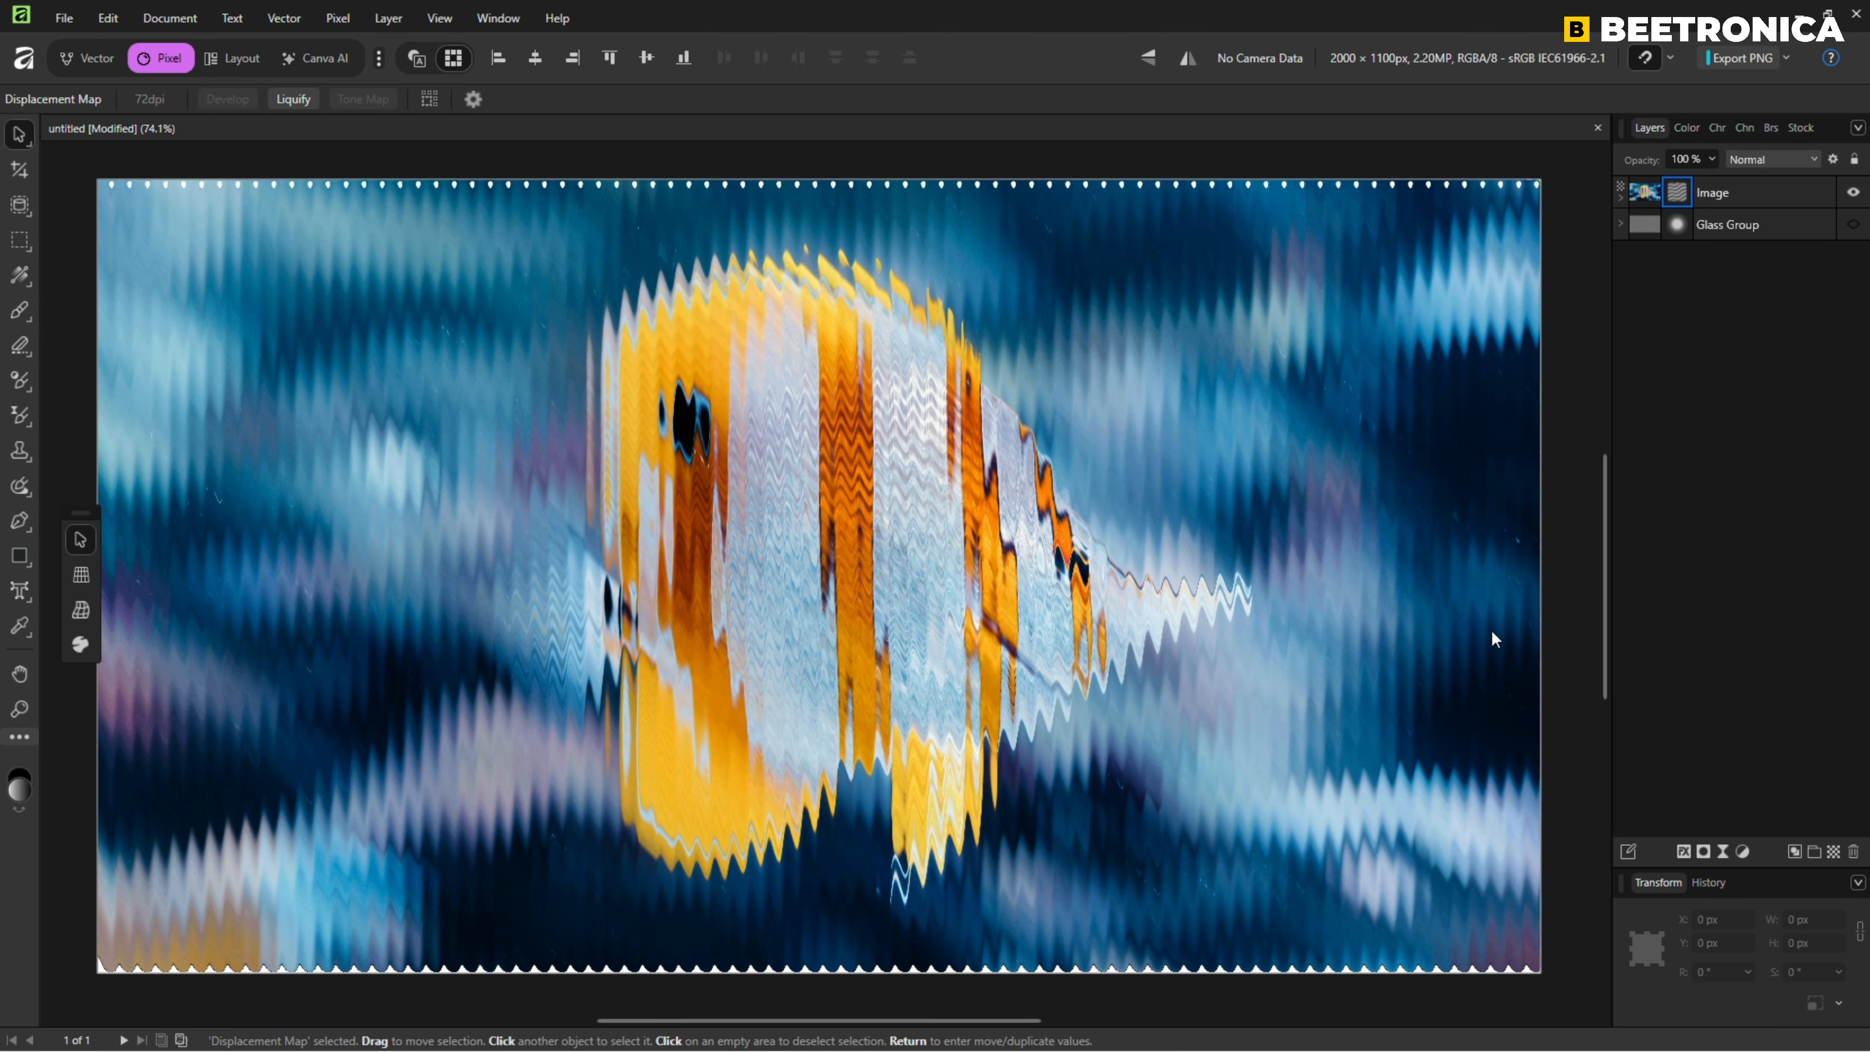